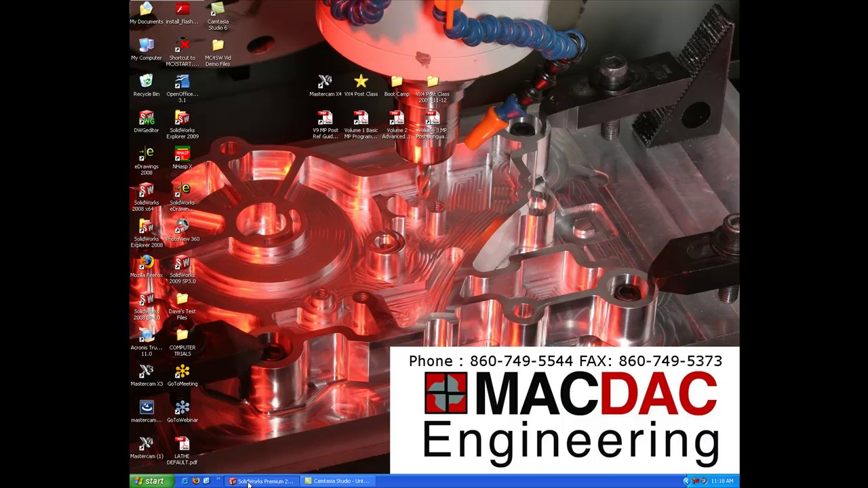
# Step: Bring the SolidWorks plate part to the front and browse the Mastercam X4 menu
pyautogui.click(249, 482)
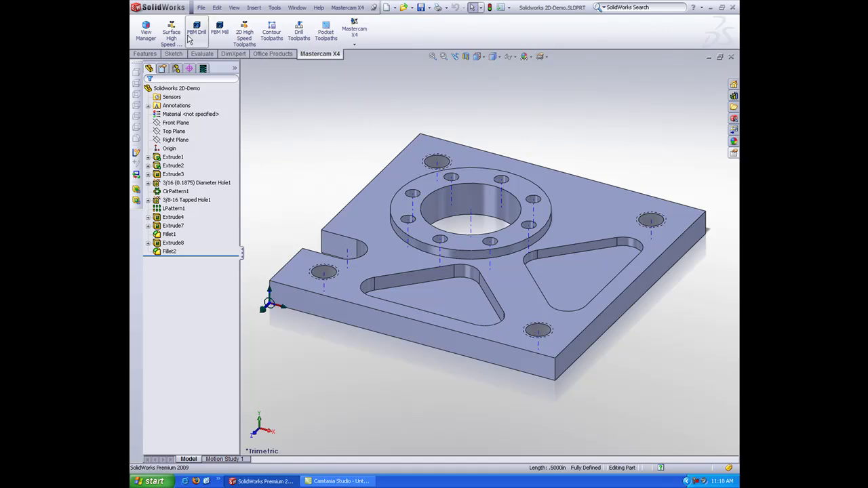
pyautogui.click(348, 7)
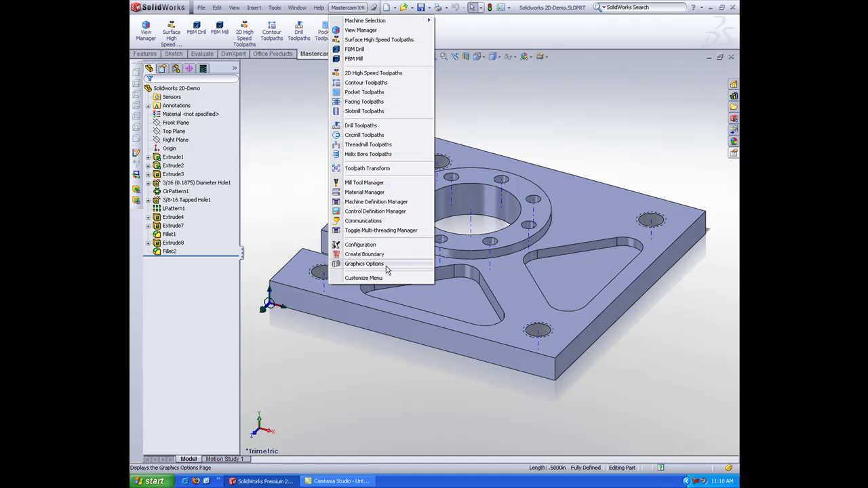
pyautogui.moveTo(253, 8)
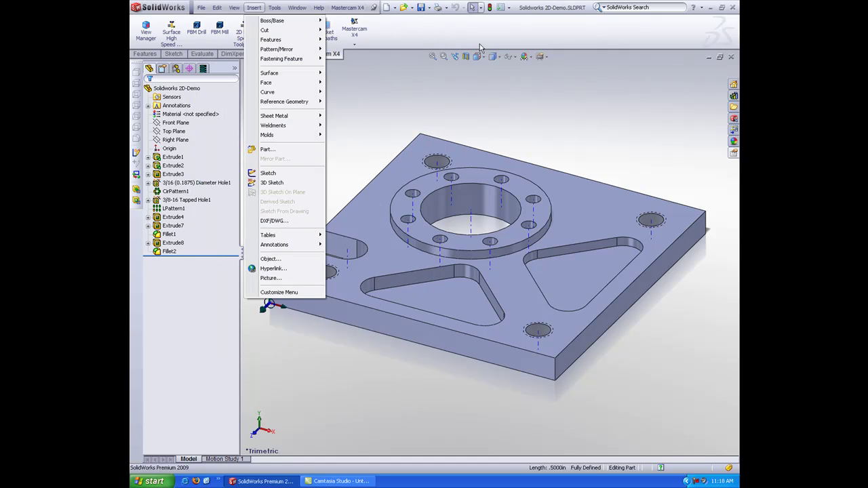
pyautogui.click(477, 39)
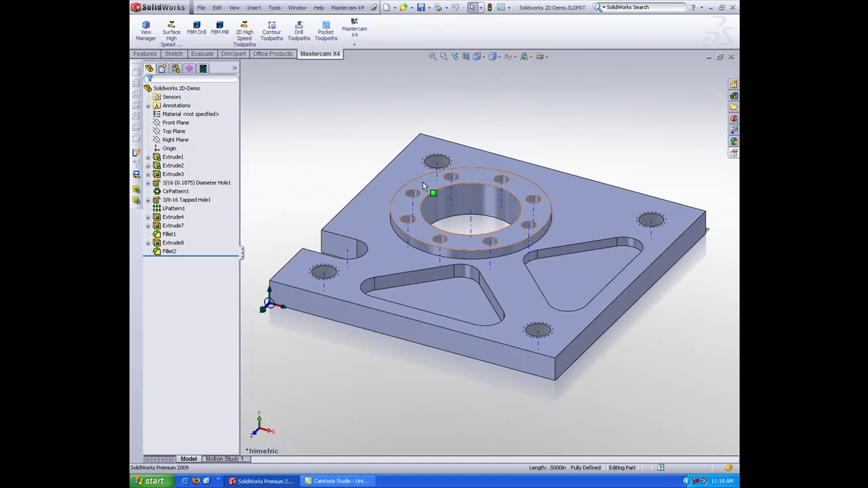
# Step: Create a Mastercam view from the ring's top face, make it current, and name it Part Pick Up
pyautogui.click(141, 32)
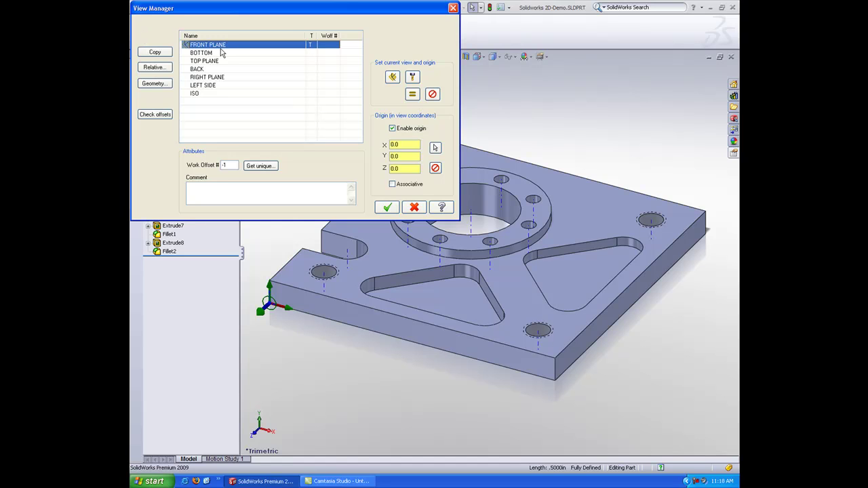
pyautogui.click(161, 86)
pyautogui.click(432, 185)
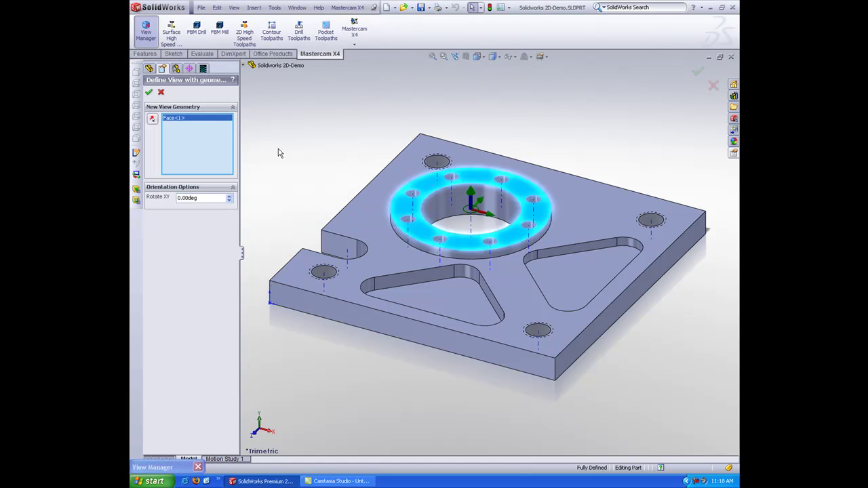
pyautogui.click(149, 92)
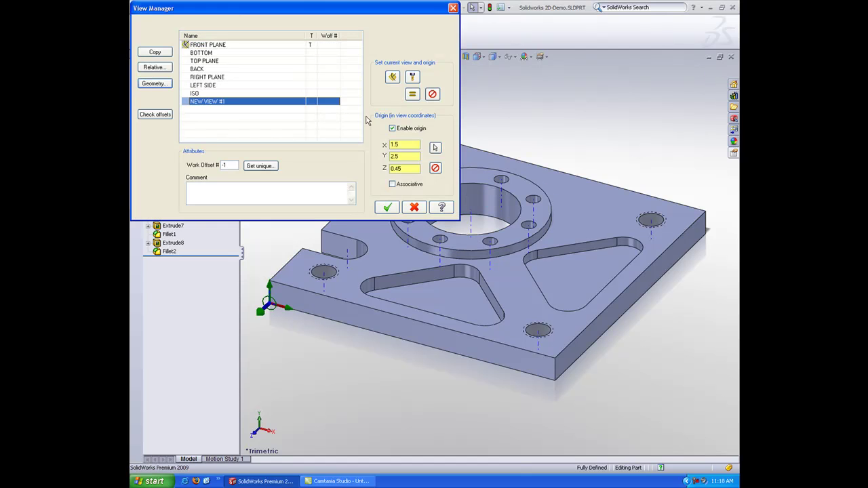
pyautogui.click(418, 99)
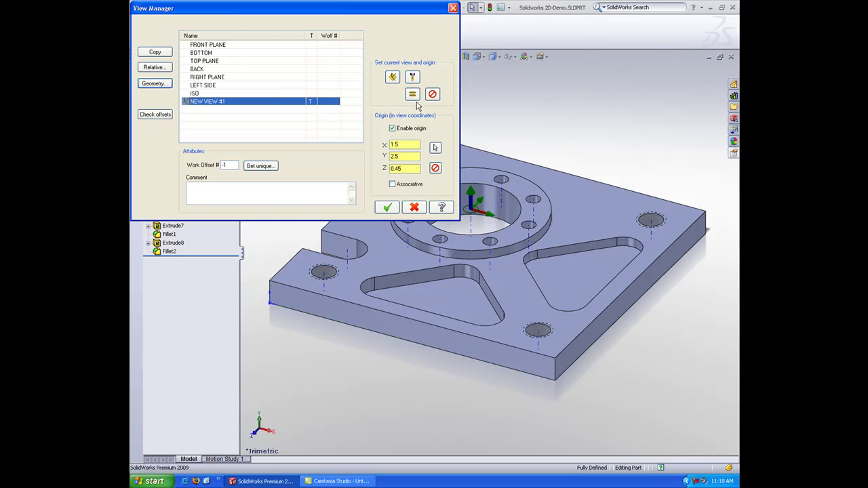
pyautogui.rightClick(267, 109)
pyautogui.click(285, 111)
pyautogui.write('Part Pick Upo')
# Step: Set the view origin to the plate's far top corner with Z 0.45 and save
pyautogui.click(436, 147)
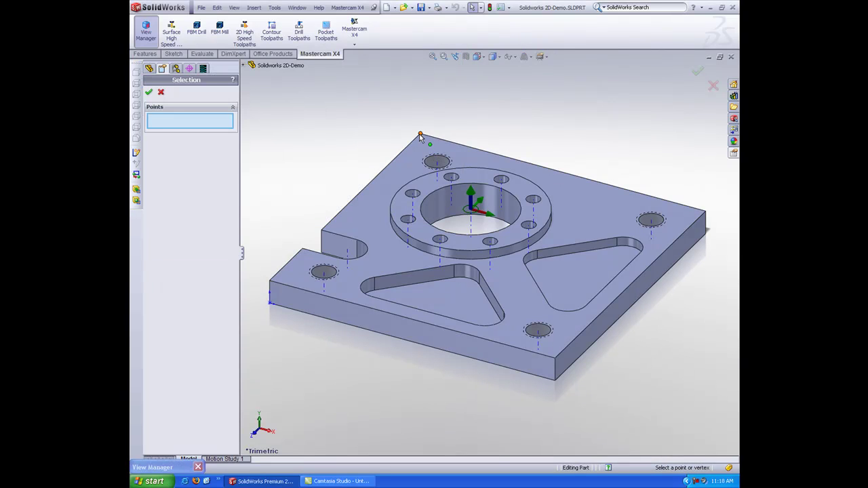
pyautogui.click(421, 136)
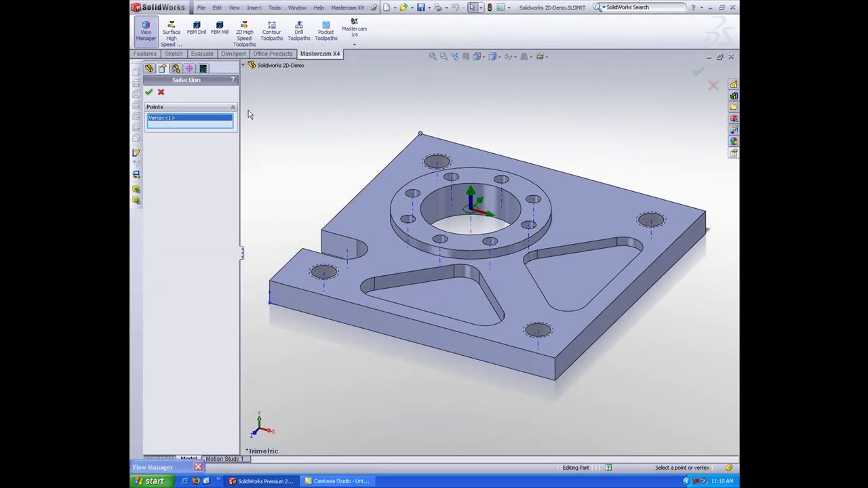
pyautogui.click(148, 93)
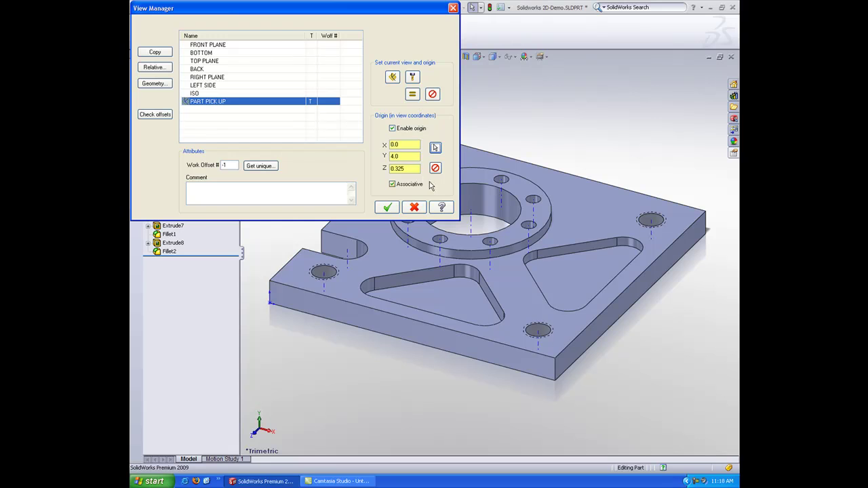
pyautogui.doubleClick(404, 168)
pyautogui.press('BackSpace')
pyautogui.write('.45')
pyautogui.click(387, 207)
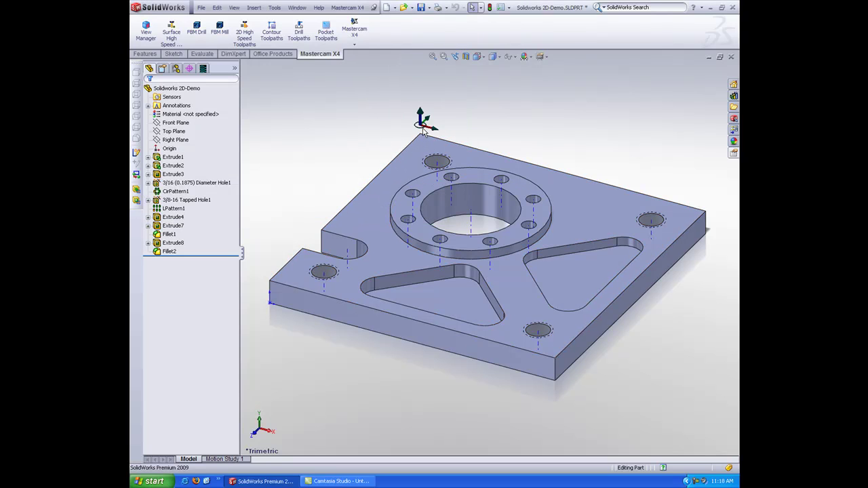
# Step: Size Machine Group-1 stock to the plate's 4.0 x 4.0 x 0.45 bounding box, displayed as wireframe
pyautogui.click(202, 69)
pyautogui.click(161, 139)
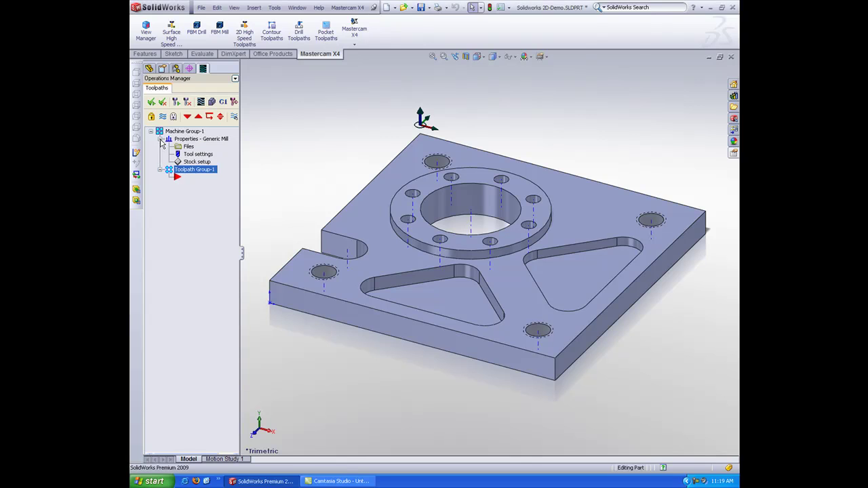
pyautogui.click(188, 155)
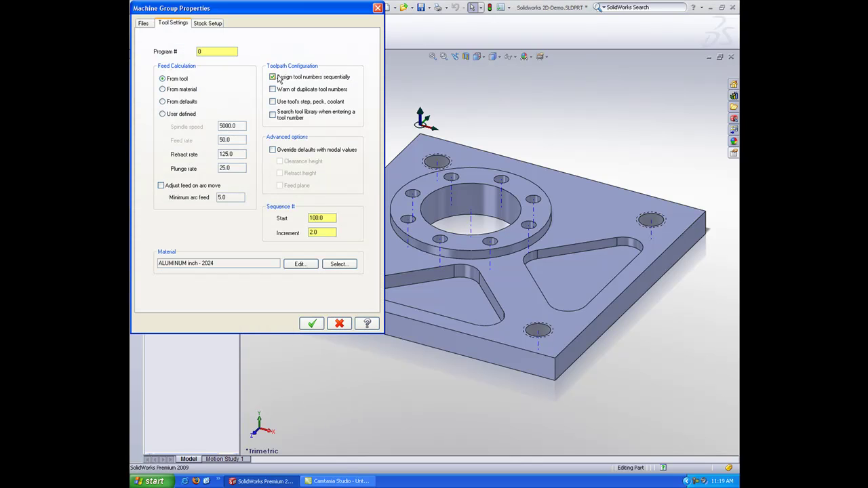
pyautogui.click(213, 26)
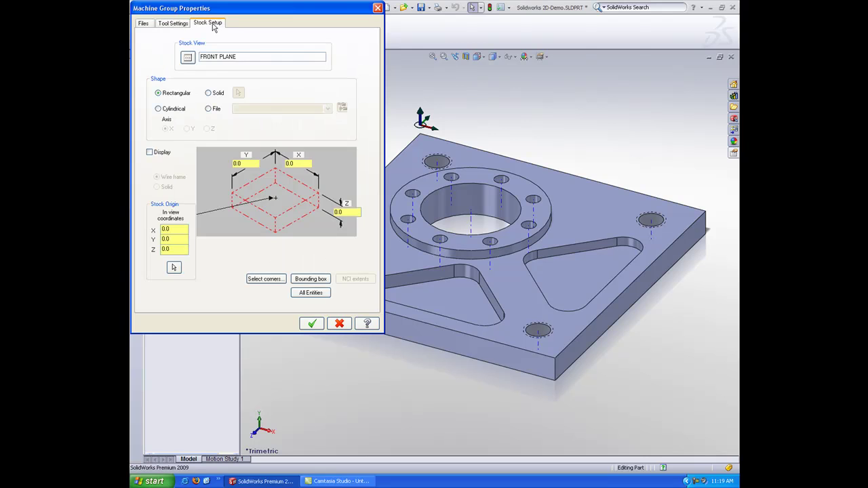
pyautogui.click(292, 278)
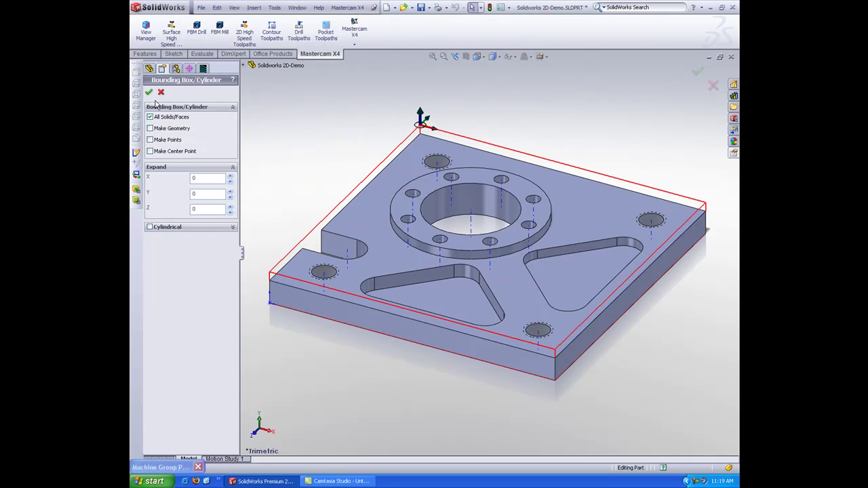
pyautogui.click(149, 92)
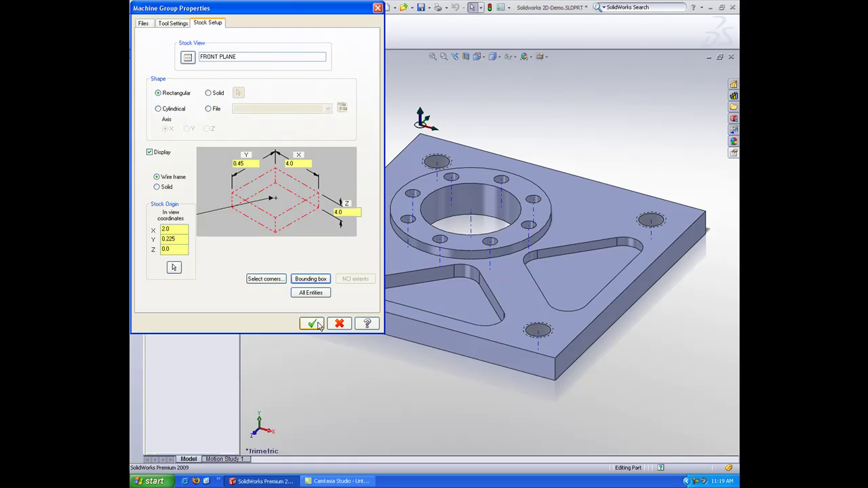
pyautogui.click(311, 324)
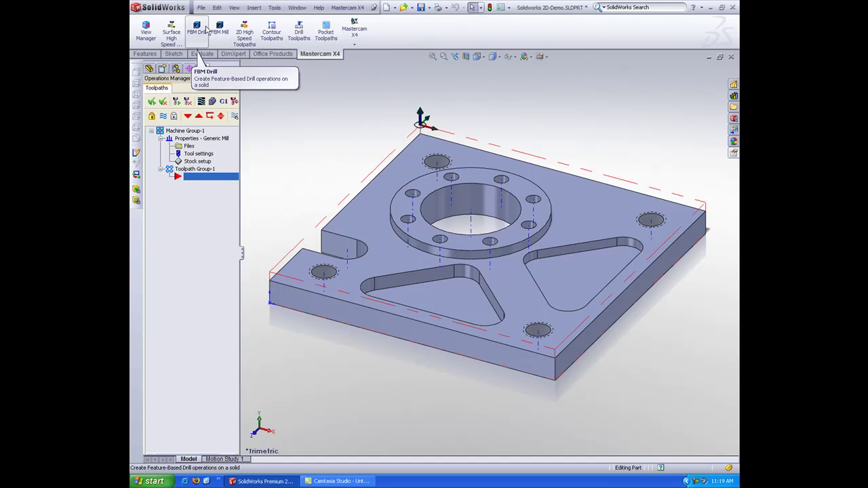
# Step: Set up FBM Drill to search only the PART PICK UP plane without creating tools as needed
pyautogui.click(201, 28)
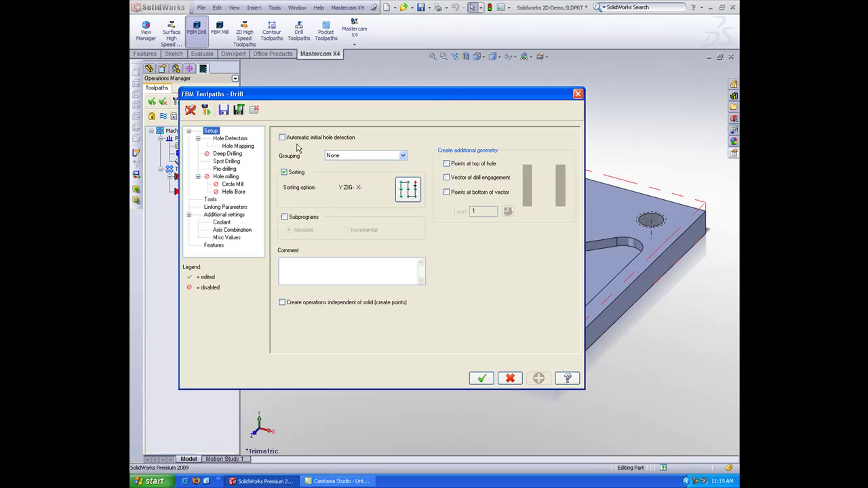
pyautogui.click(241, 139)
pyautogui.click(392, 177)
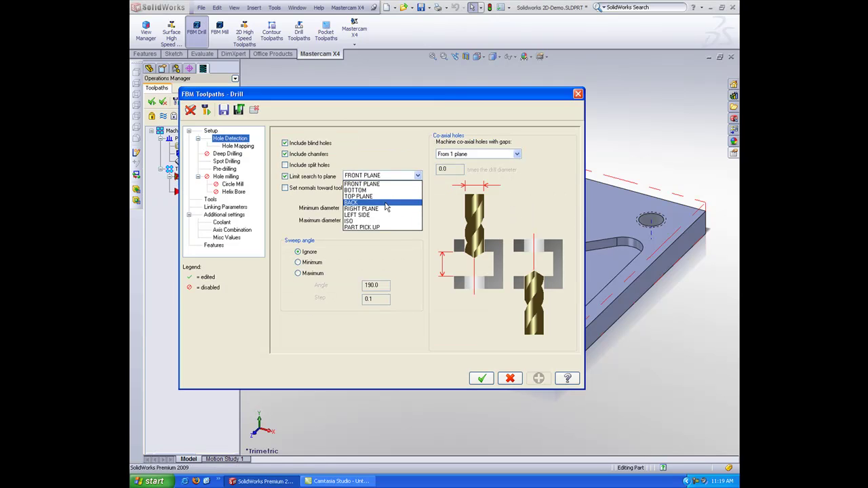
pyautogui.click(383, 227)
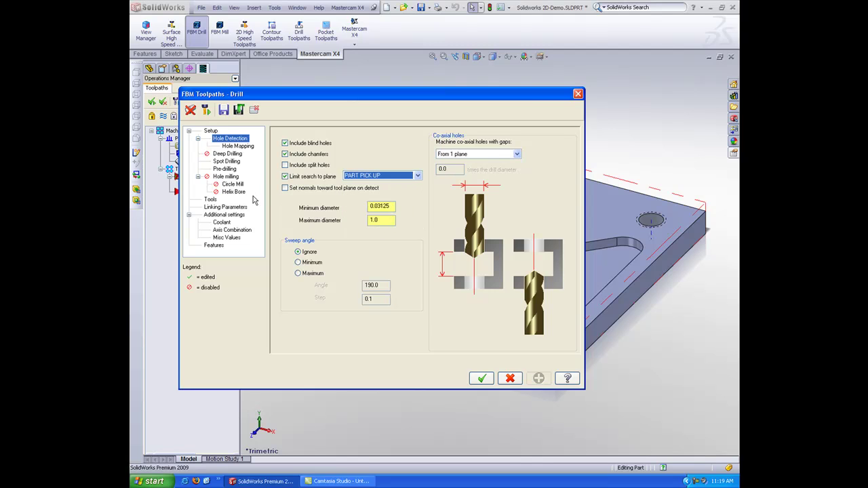
pyautogui.click(210, 199)
pyautogui.click(304, 194)
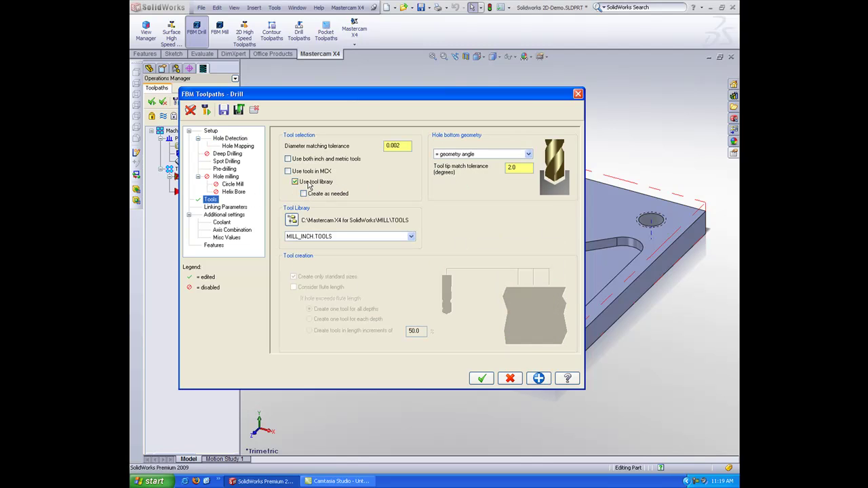
# Step: Detect the plate's holes and inspect the tapped hole features on the part
pyautogui.click(192, 111)
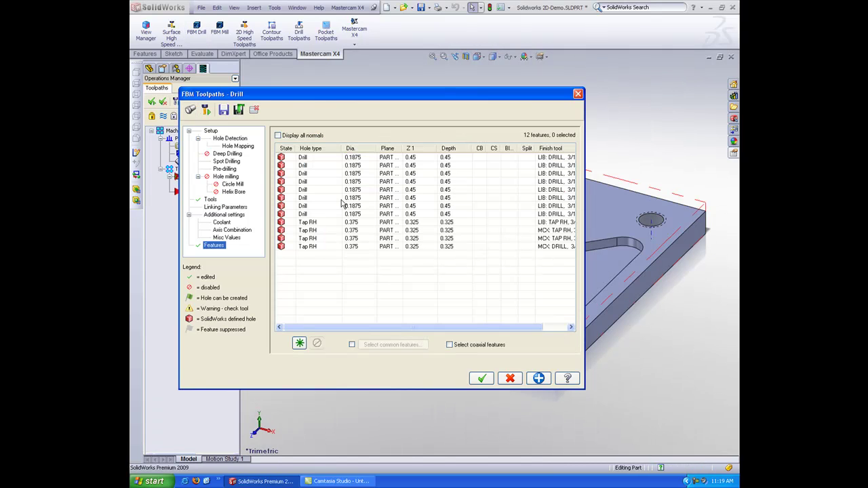
pyautogui.click(326, 222)
pyautogui.moveTo(339, 327); pyautogui.dragTo(398, 326)
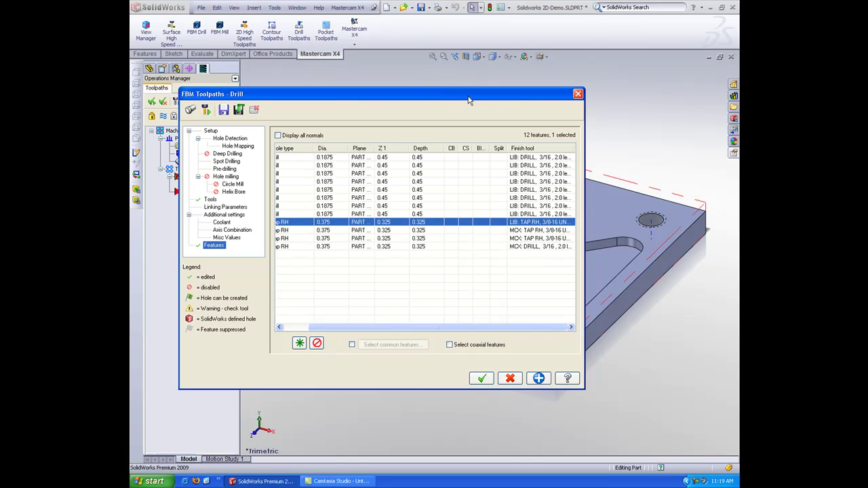
pyautogui.moveTo(467, 100); pyautogui.dragTo(468, 62)
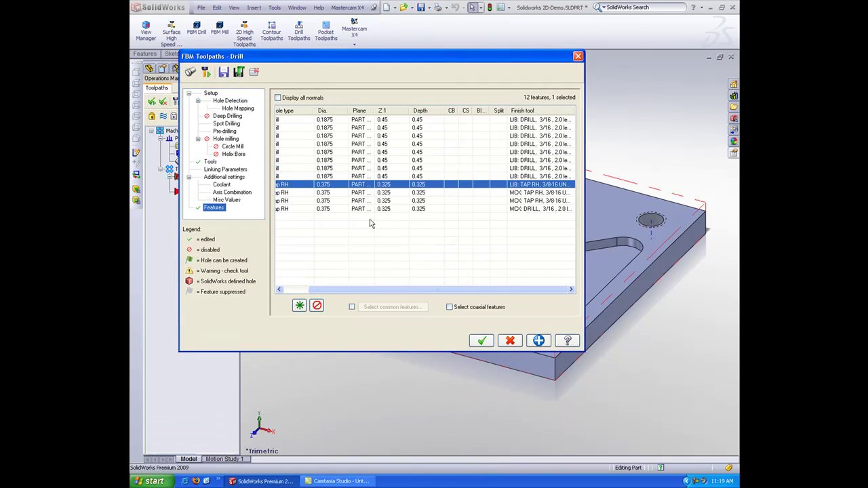
pyautogui.click(371, 200)
pyautogui.moveTo(415, 53); pyautogui.dragTo(446, 64)
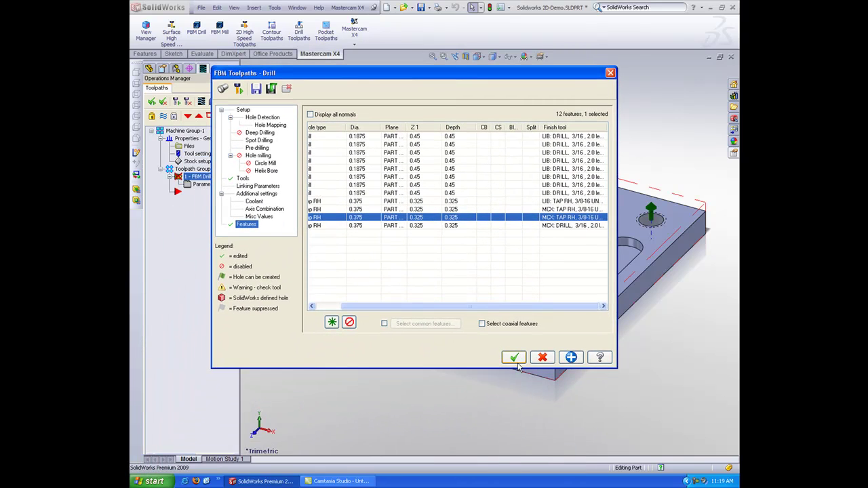
# Step: Generate the six drilling operations with NC name TEST PART and move the insert arrow to the end
pyautogui.click(514, 358)
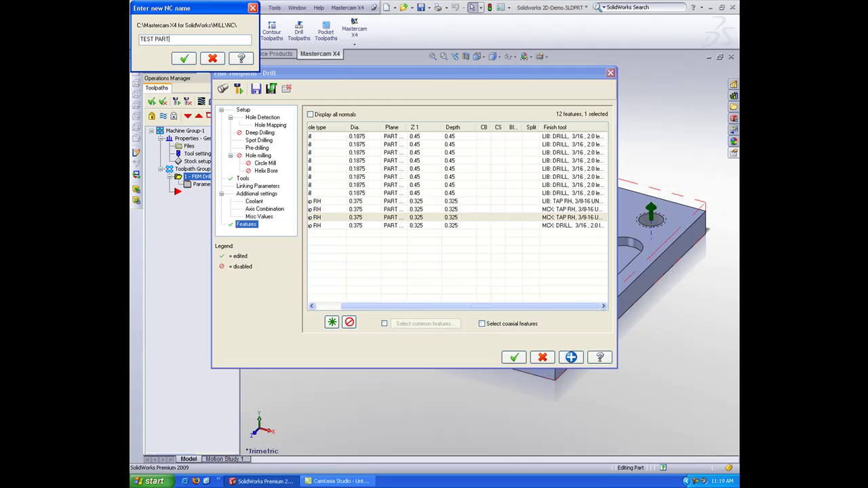
pyautogui.press('Return')
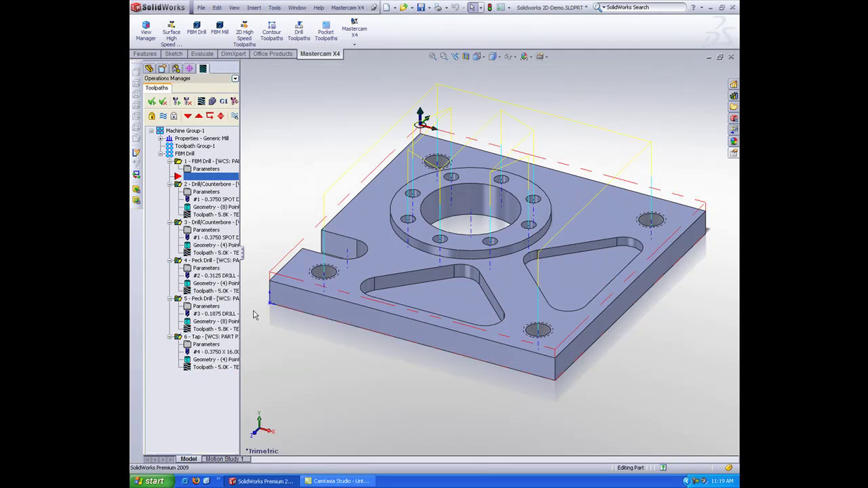
pyautogui.click(188, 116)
pyautogui.click(187, 116)
pyautogui.click(187, 116)
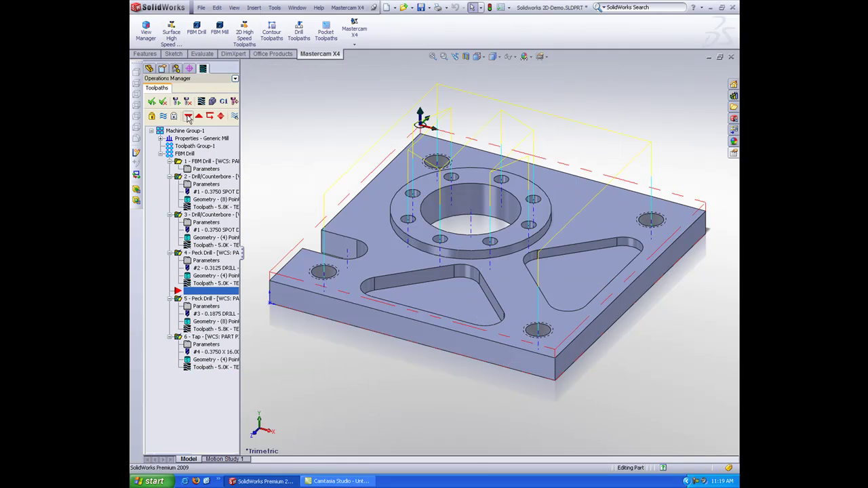
pyautogui.click(187, 116)
pyautogui.click(188, 116)
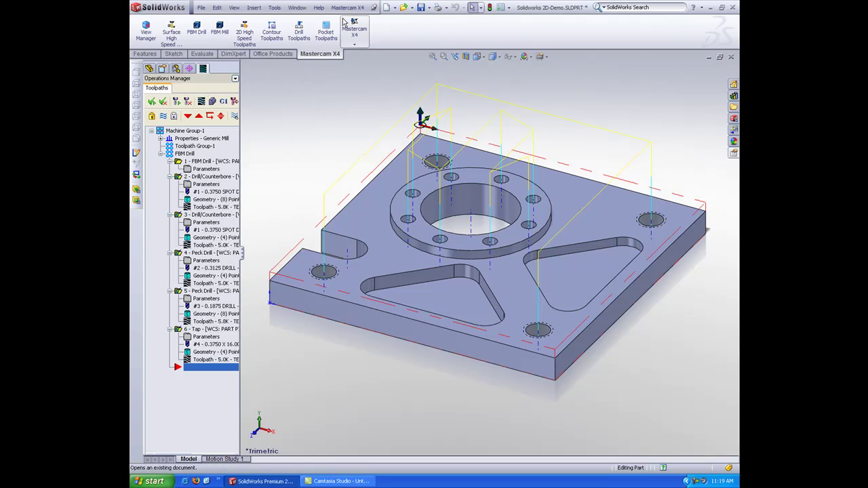
# Step: Chain the plate's outer edge loop and the boss's circular edge for a 2D high speed toolpath
pyautogui.click(248, 39)
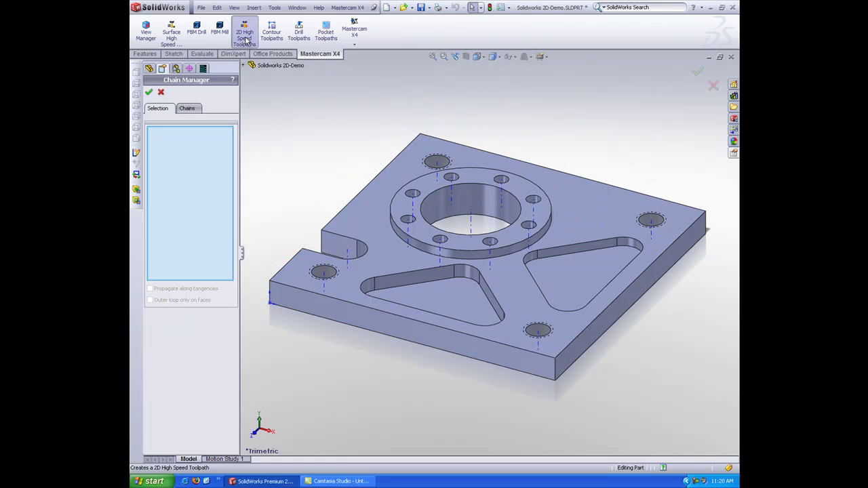
pyautogui.rightClick(333, 223)
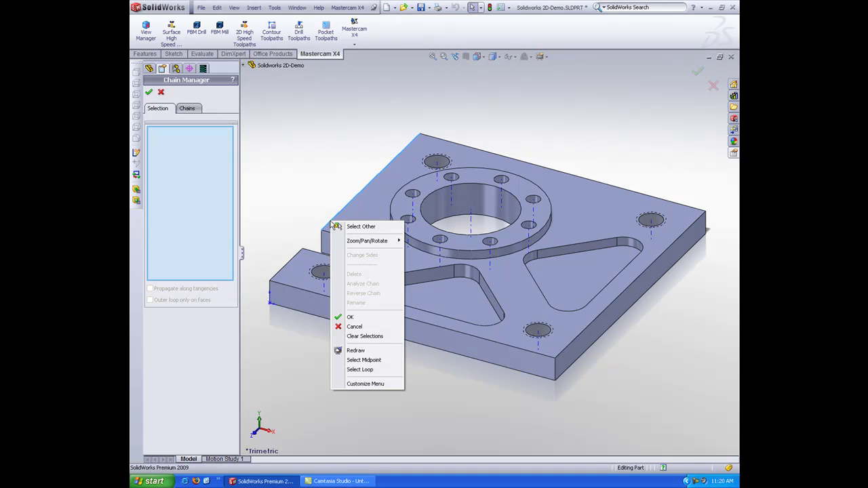
pyautogui.click(365, 370)
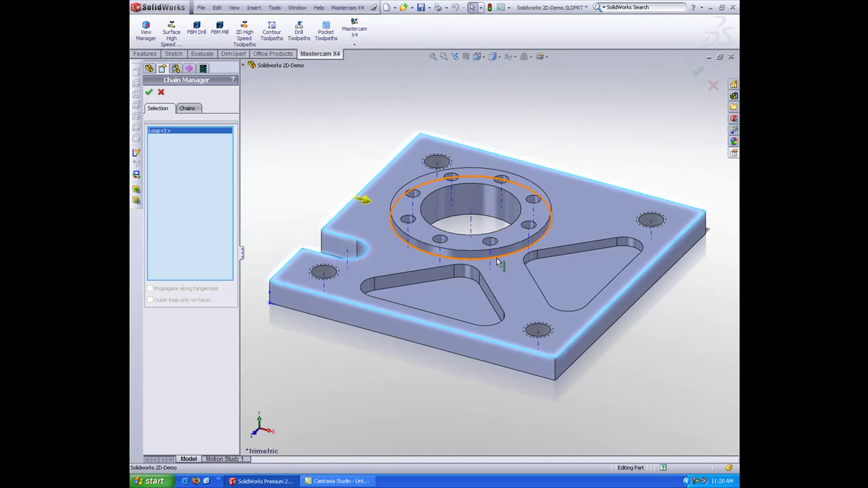
pyautogui.click(402, 243)
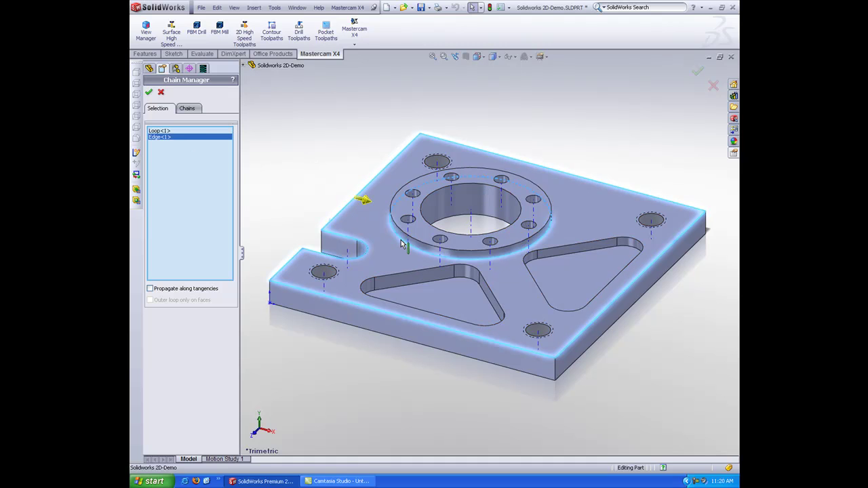
pyautogui.click(149, 94)
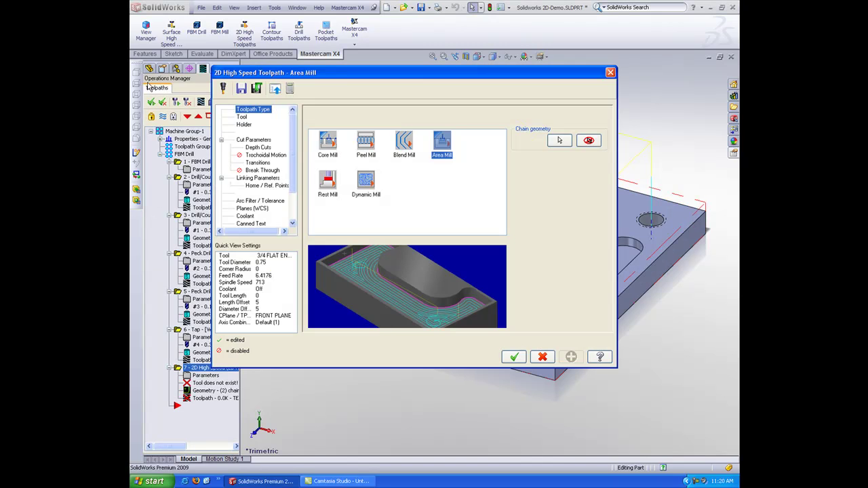
# Step: Make it a Dynamic Mill toolpath using the library 1 INCH FLAT ENDMILL
pyautogui.click(366, 180)
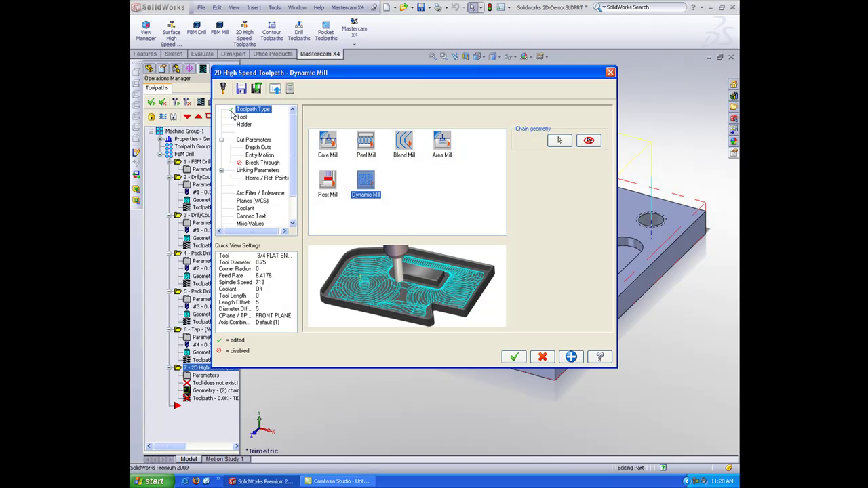
pyautogui.click(241, 118)
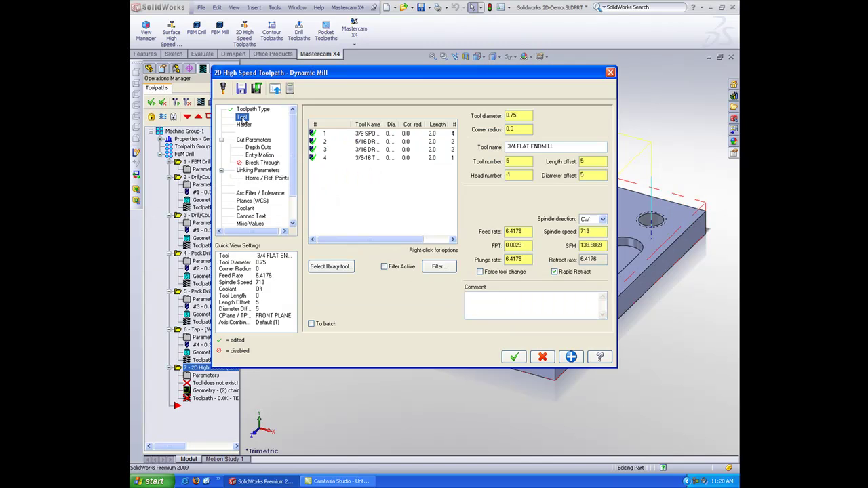
pyautogui.click(331, 265)
pyautogui.click(211, 150)
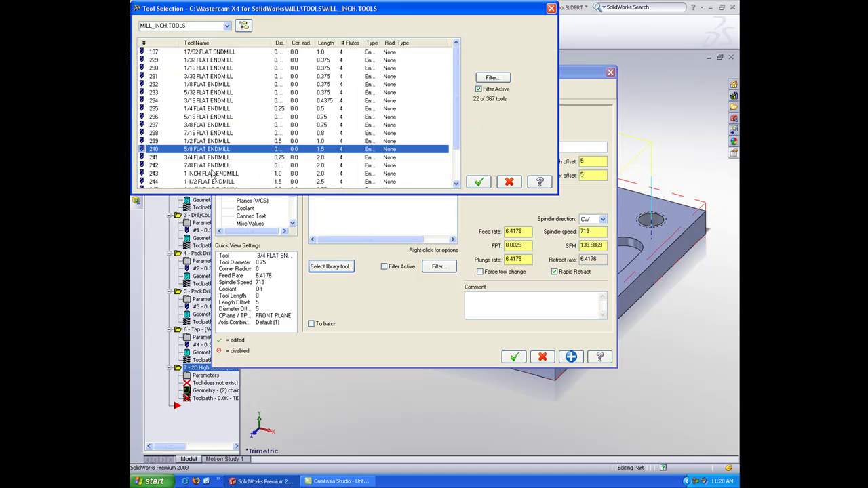
pyautogui.doubleClick(212, 173)
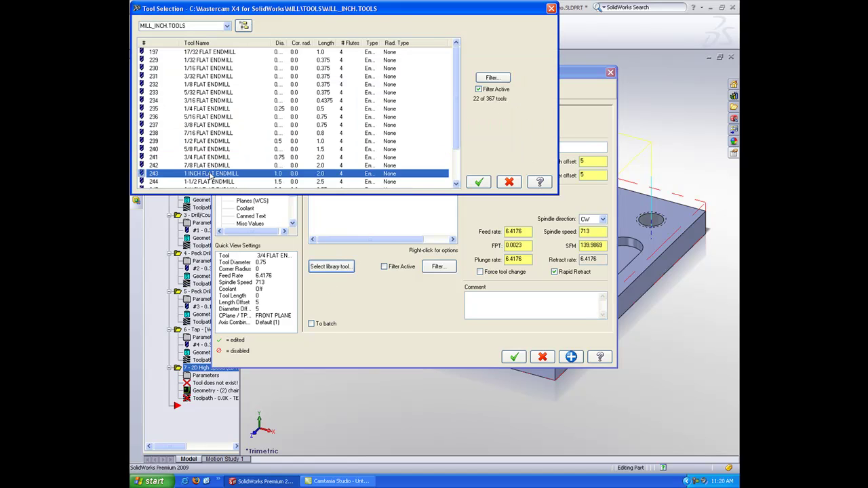
# Step: Turn on open pocket machining with approach distance 1 and generate the toolpath
pyautogui.click(245, 140)
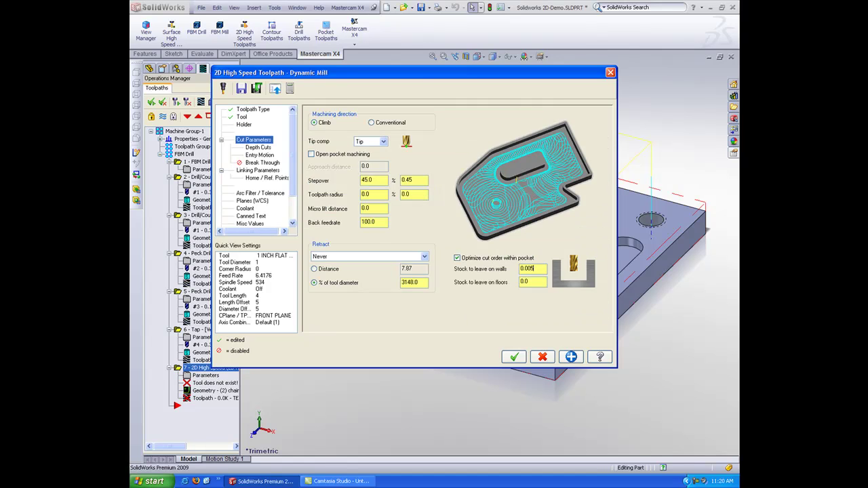
pyautogui.click(335, 155)
pyautogui.press('Tab')
pyautogui.write('1')
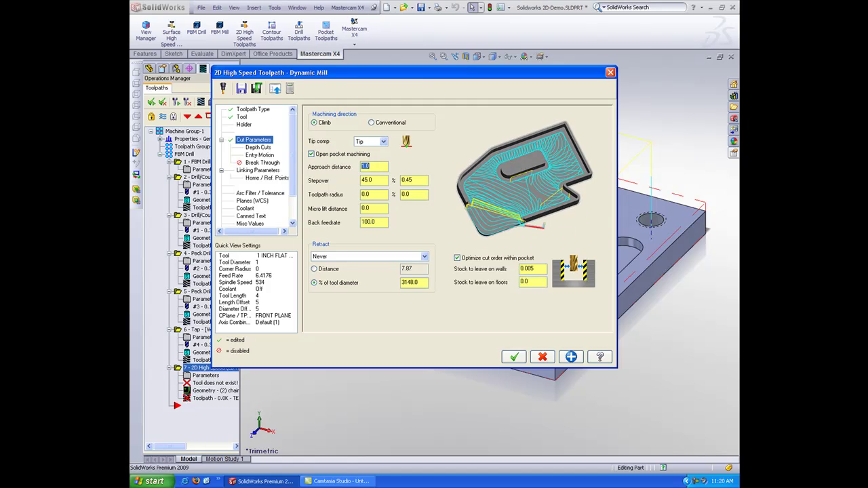
pyautogui.click(510, 355)
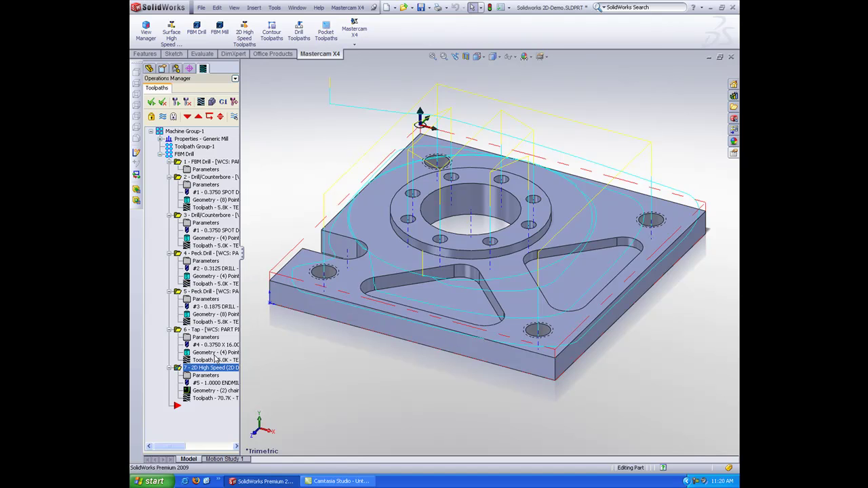
# Step: Backplot the Dynamic Mill toolpath, stepping through the tool motion at Z -0.125
pyautogui.click(225, 398)
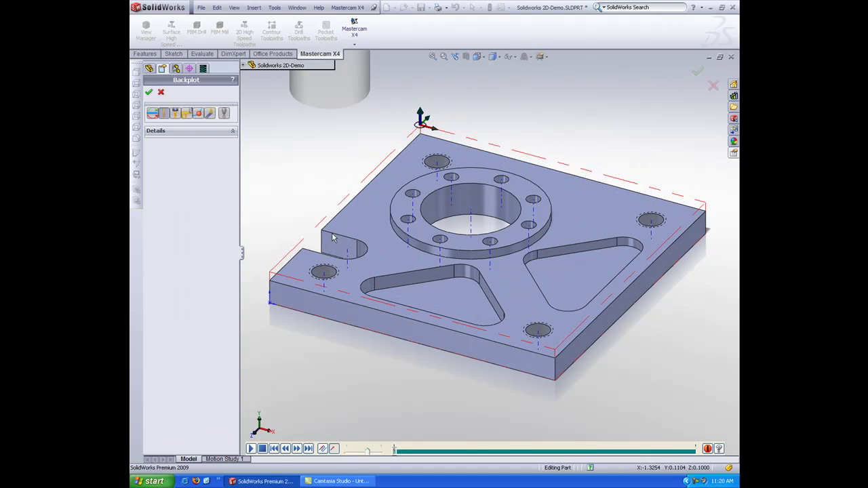
pyautogui.moveTo(335, 241)
pyautogui.mouseDown(button='middle')
pyautogui.moveTo(327, 212)
pyautogui.moveTo(332, 224)
pyautogui.mouseUp(button='middle')
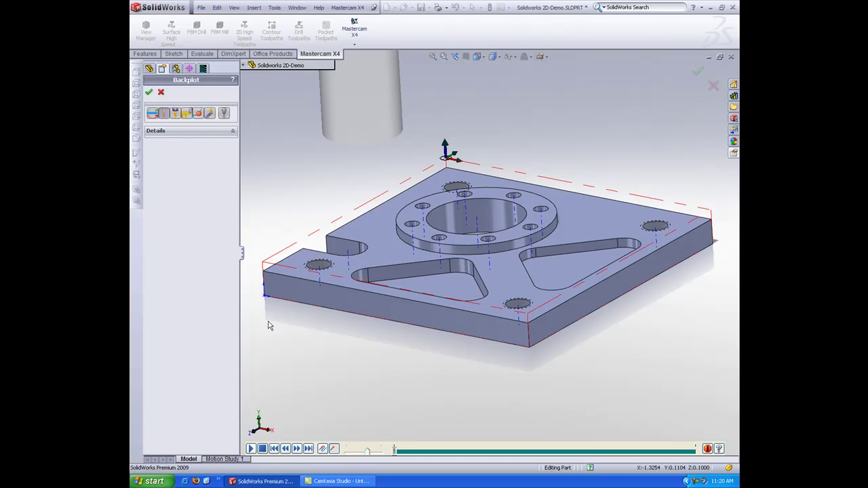
pyautogui.click(297, 449)
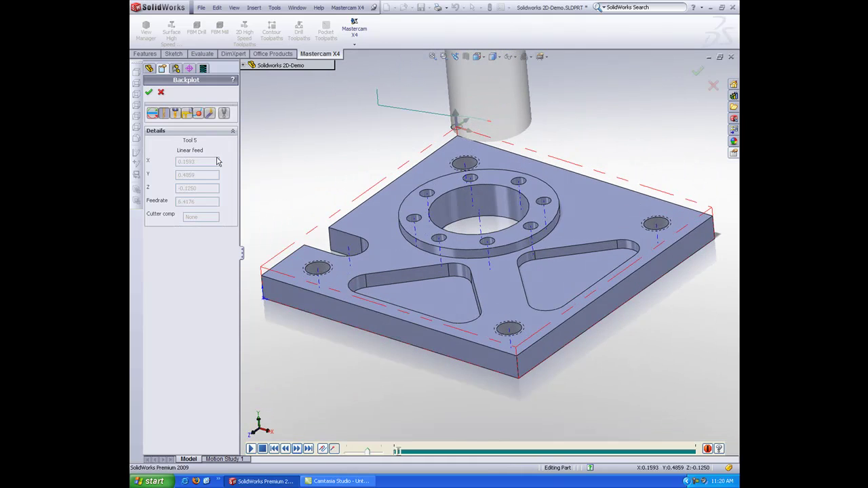
pyautogui.click(152, 95)
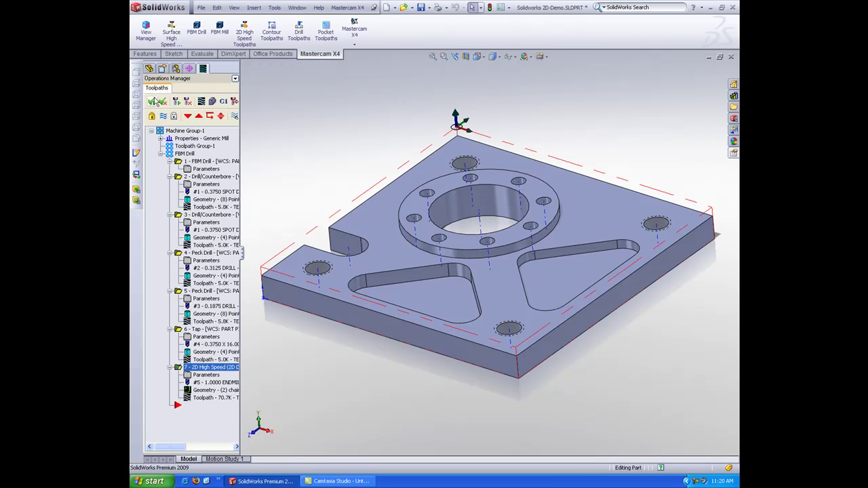
pyautogui.moveTo(434, 198); pyautogui.dragTo(441, 193, button='middle')
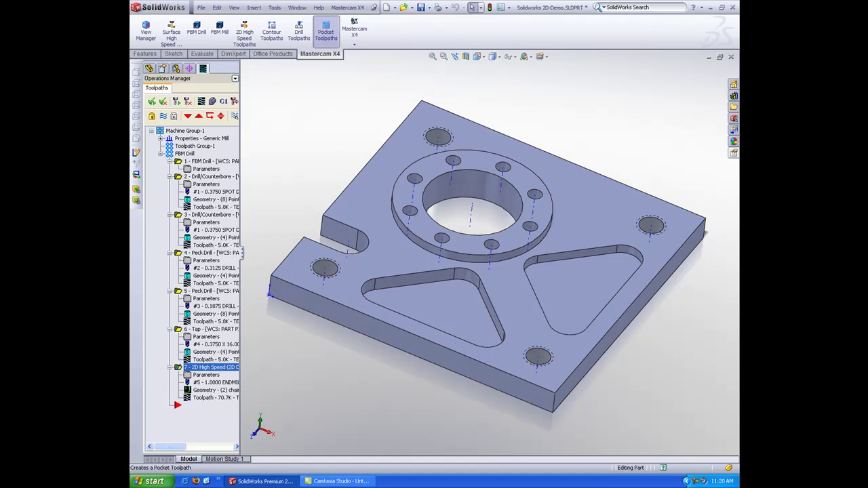
# Step: Chain the lower-left triangular pocket floor for a new Pocket toolpath
pyautogui.click(326, 32)
pyautogui.click(463, 323)
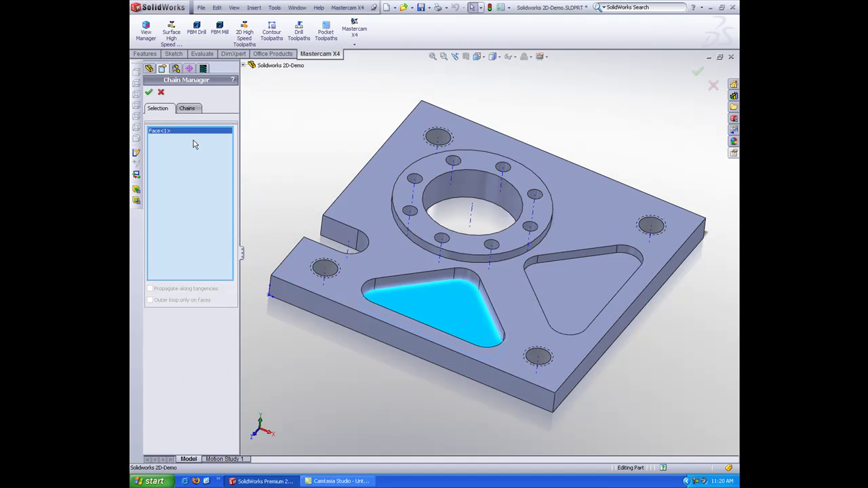
pyautogui.click(189, 110)
pyautogui.click(168, 131)
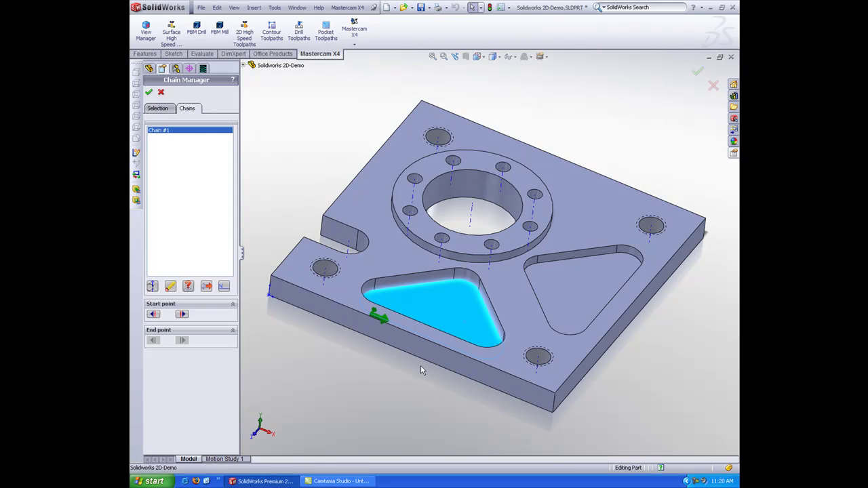
pyautogui.click(149, 92)
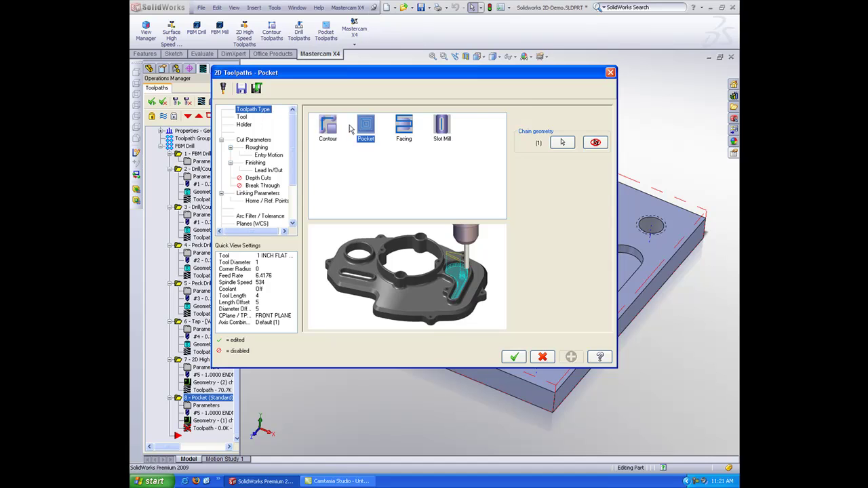
# Step: Cut the pocket with the library 3/8 FLAT ENDMILL and generate the toolpath
pyautogui.click(242, 117)
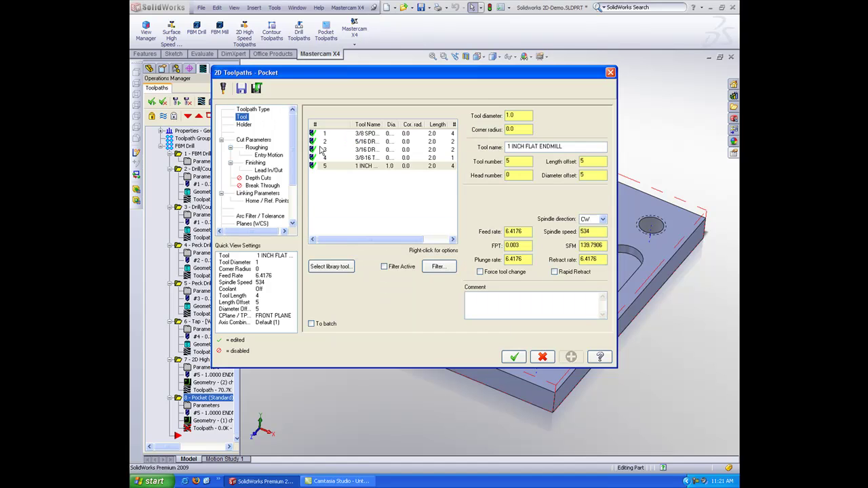
pyautogui.click(339, 267)
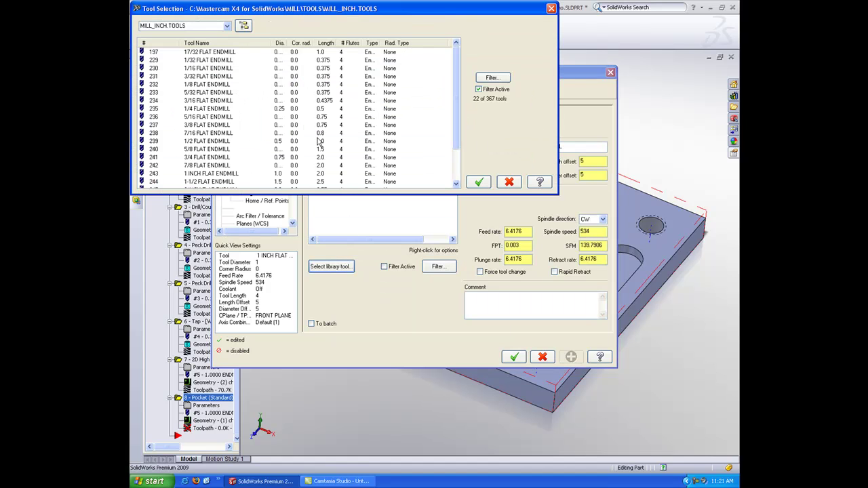
pyautogui.doubleClick(209, 125)
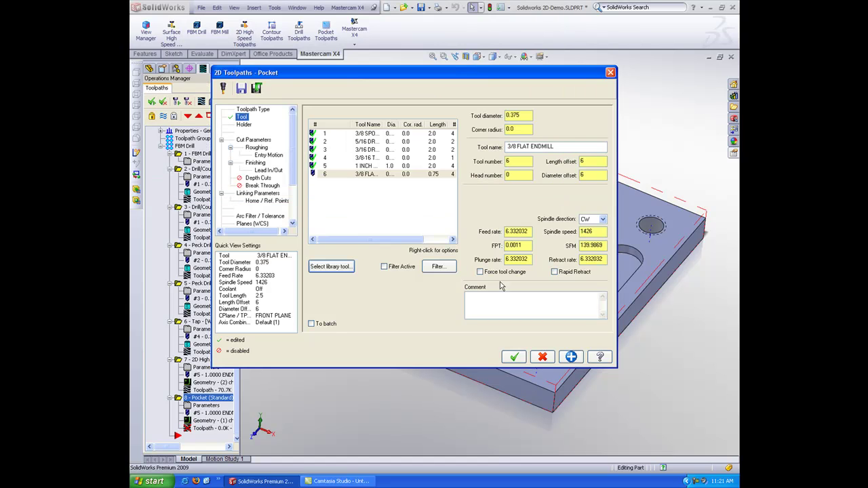
pyautogui.click(513, 356)
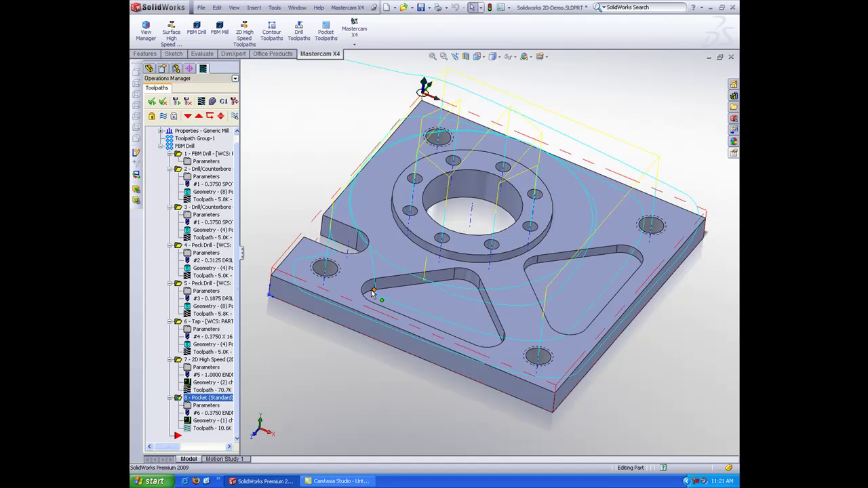
# Step: Backplot the pocket toolpath to Z -0.3125, then open the recent documents list
pyautogui.moveTo(427, 328); pyautogui.dragTo(432, 294, button='middle')
pyautogui.hotkey('alt', 't')
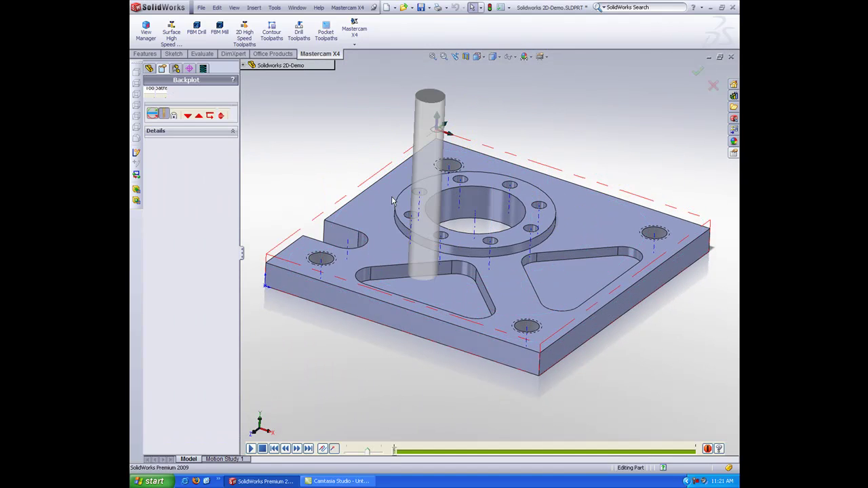
pyautogui.moveTo(394, 455); pyautogui.dragTo(340, 444)
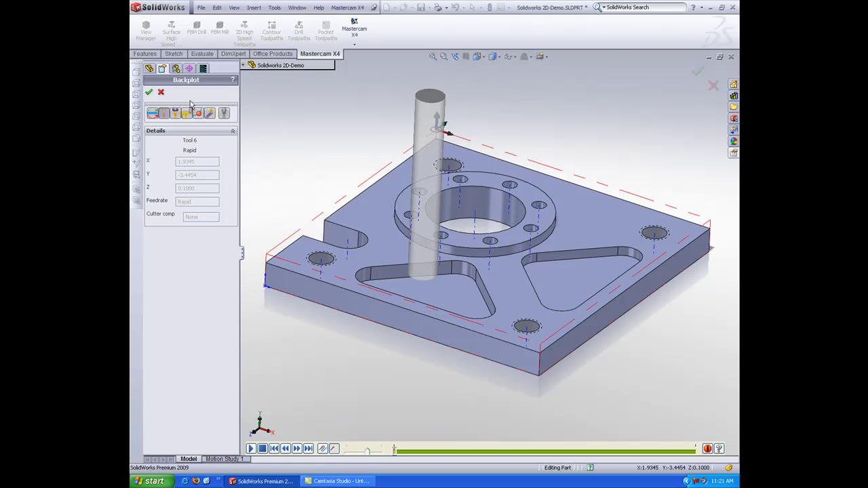
pyautogui.click(148, 91)
pyautogui.click(201, 8)
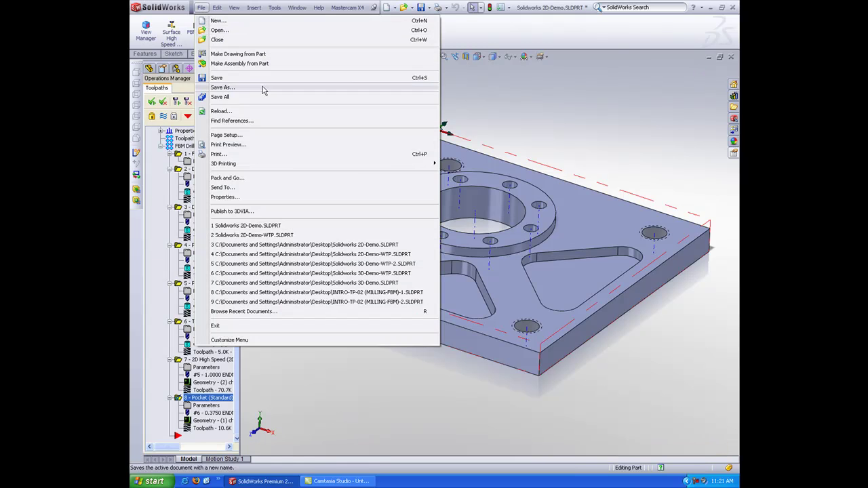
# Step: Open the Solidworks 2D-Demo-WTP part and start verifying its toolpaths
pyautogui.click(277, 234)
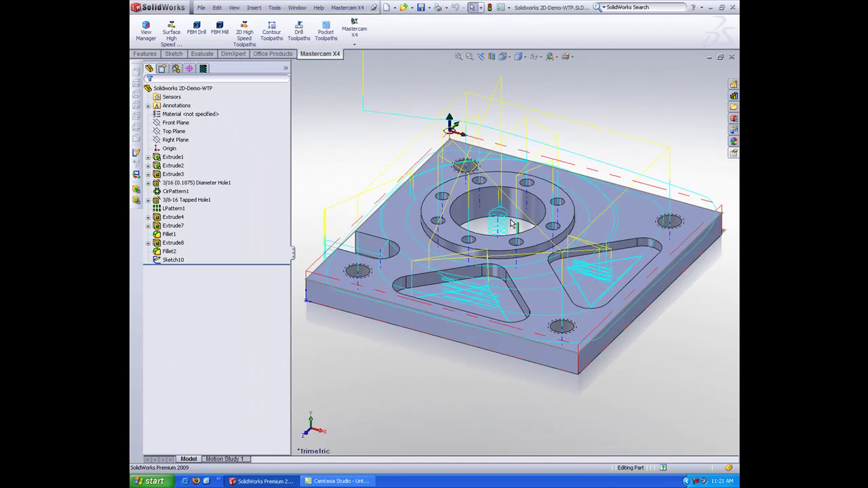
pyautogui.click(203, 68)
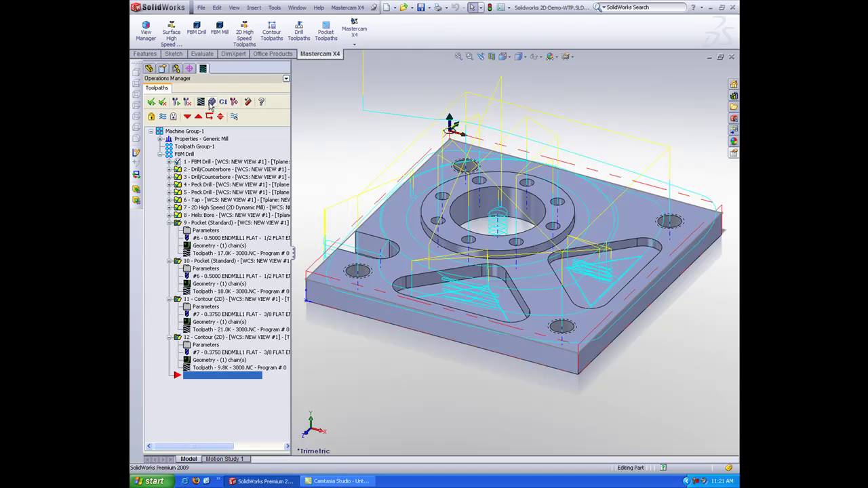
pyautogui.click(211, 103)
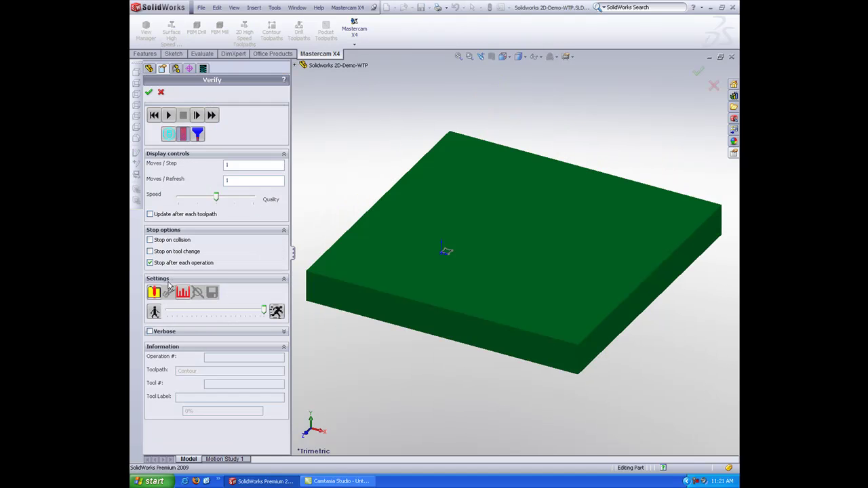
# Step: Set the verification stock colour to green and accept the Verify options
pyautogui.click(154, 292)
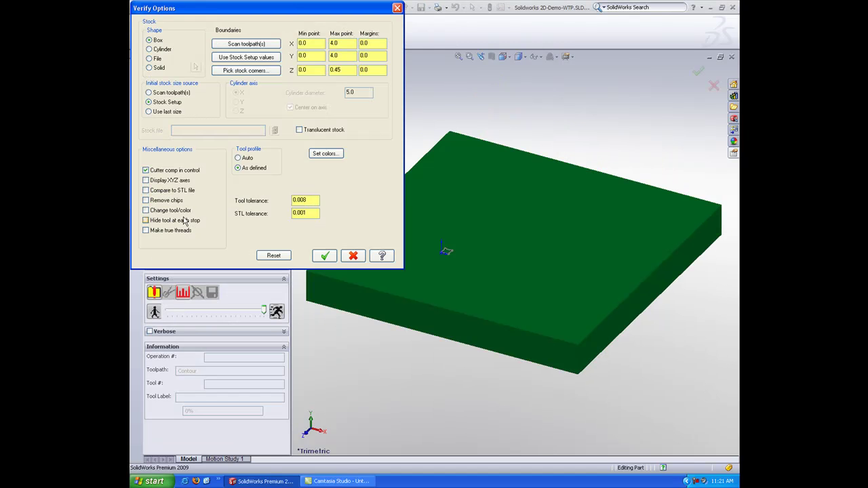
pyautogui.click(316, 156)
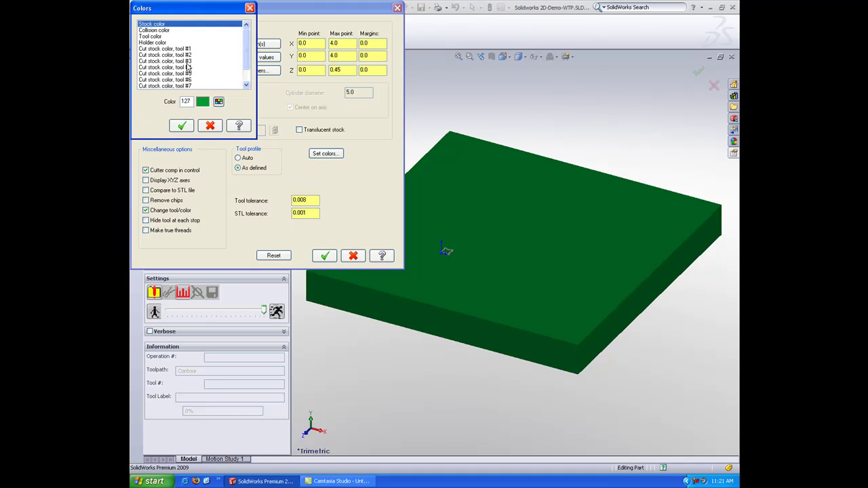
pyautogui.click(188, 55)
pyautogui.click(217, 102)
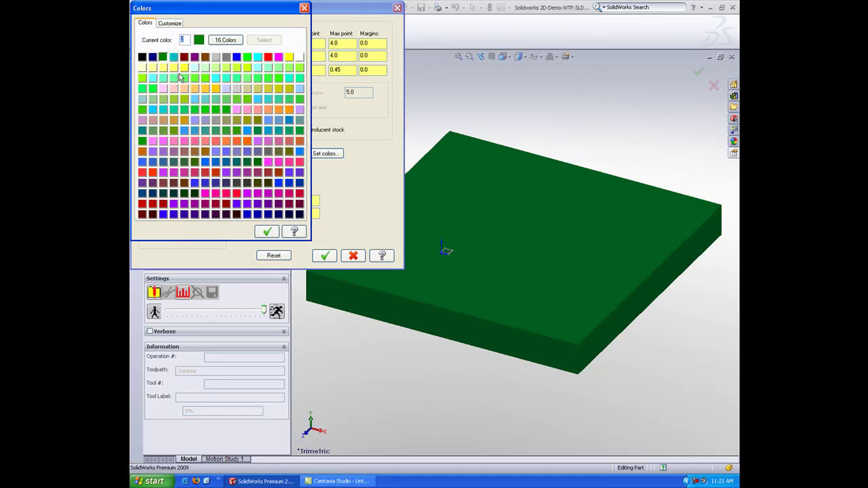
pyautogui.doubleClick(180, 78)
pyautogui.click(178, 124)
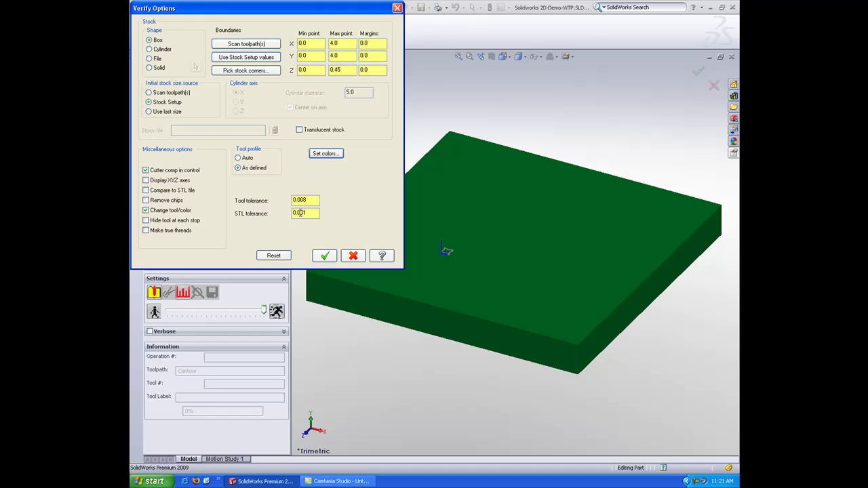
pyautogui.click(324, 256)
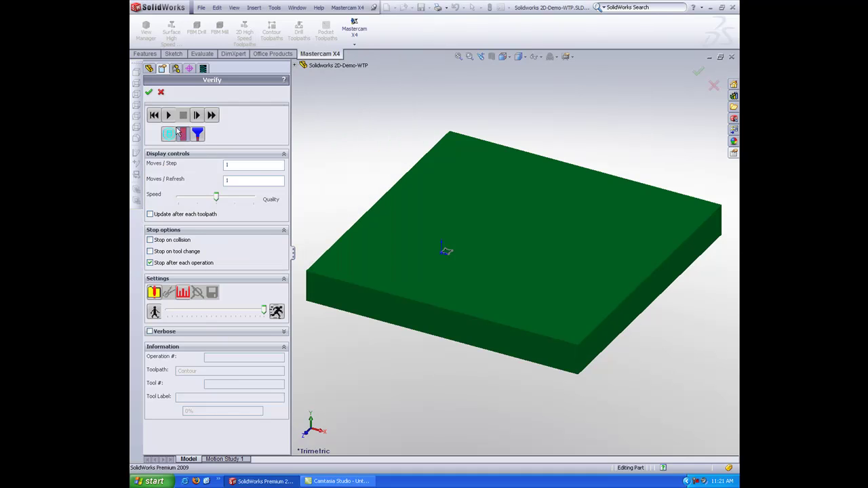
# Step: Simulate all twelve operations at a more quality-oriented setting to 100%, then close Verify
pyautogui.click(245, 199)
pyautogui.click(170, 116)
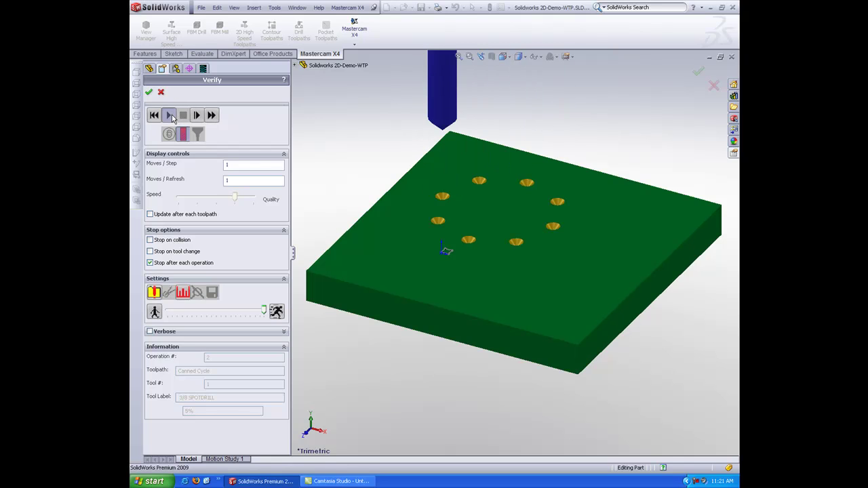
pyautogui.click(170, 116)
pyautogui.click(170, 116)
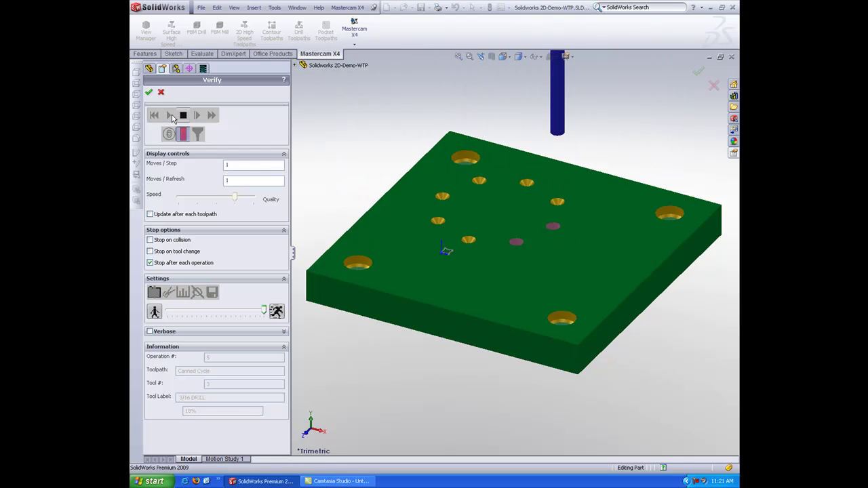
pyautogui.click(170, 116)
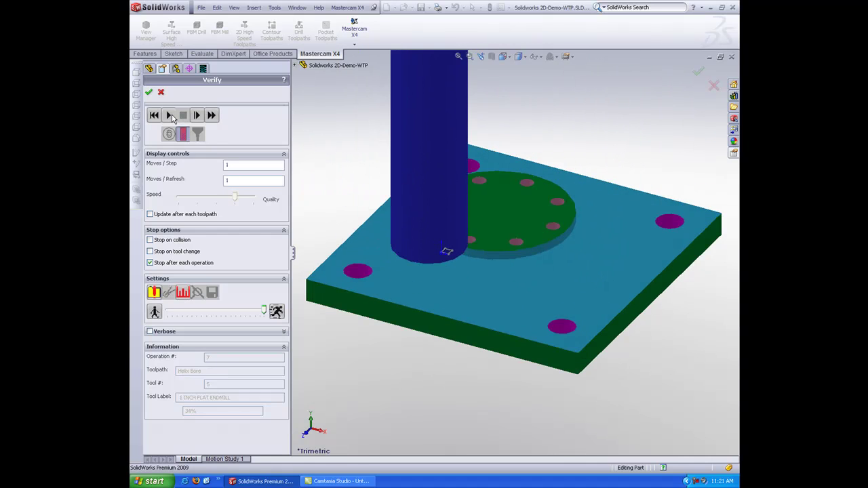
pyautogui.click(170, 116)
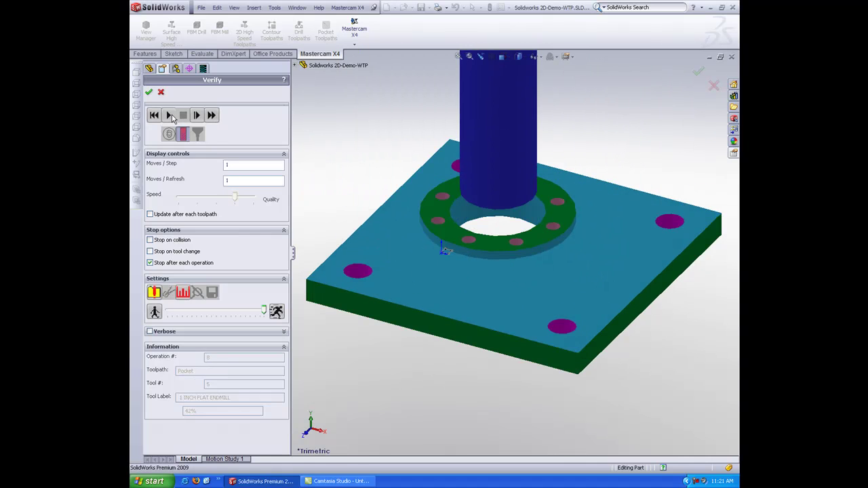
pyautogui.click(170, 116)
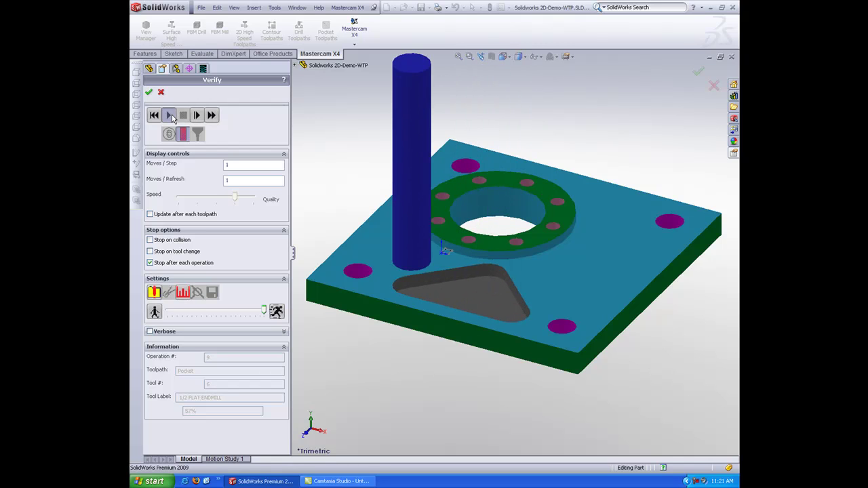
pyautogui.click(171, 116)
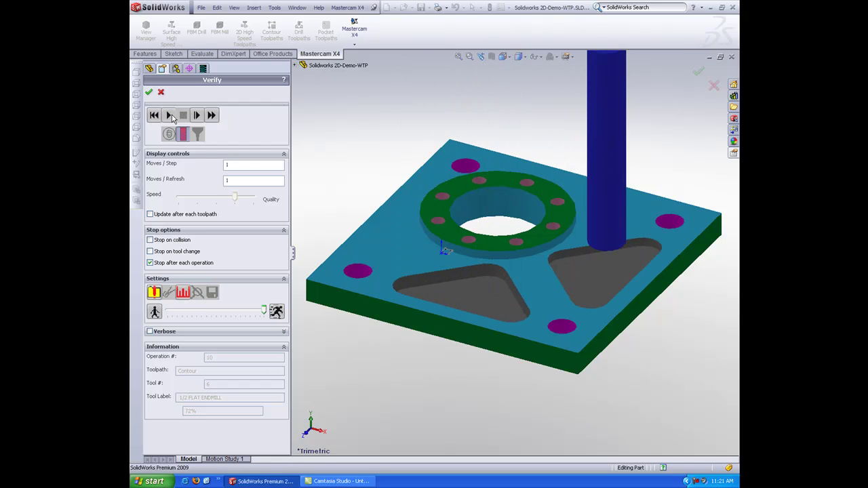
pyautogui.click(170, 116)
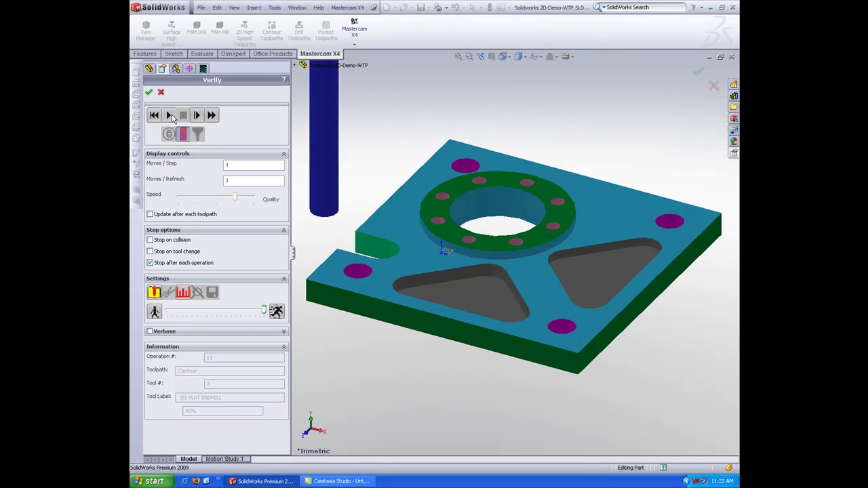
pyautogui.click(171, 115)
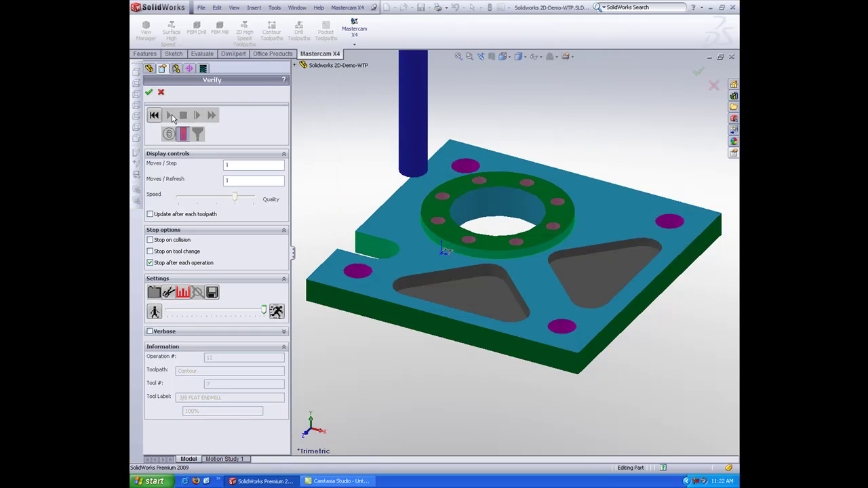
pyautogui.moveTo(451, 309); pyautogui.dragTo(453, 274, button='middle')
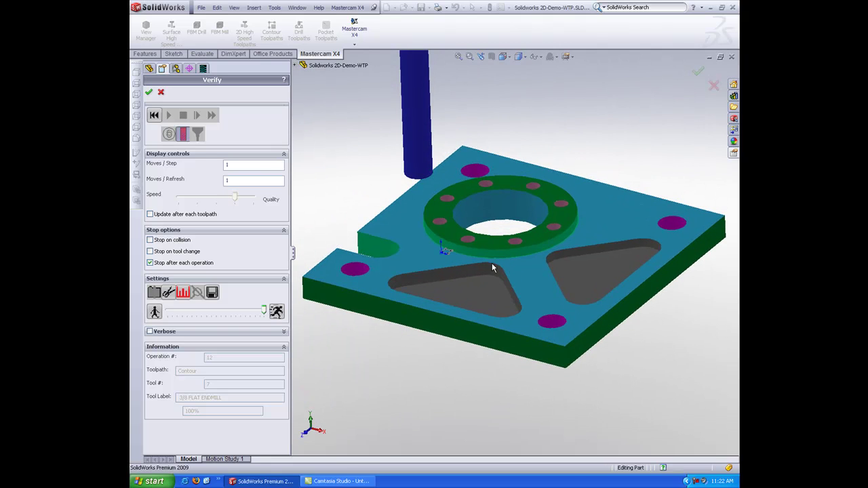
pyautogui.click(148, 93)
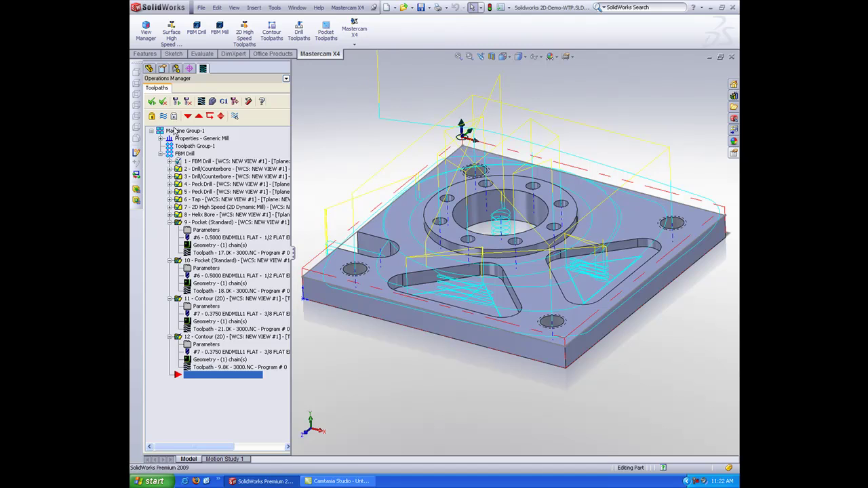
# Step: Change Fillet1's radius from 0.25 in to 0.2801 in and dismiss the toolpaths-dirty warning
pyautogui.click(150, 69)
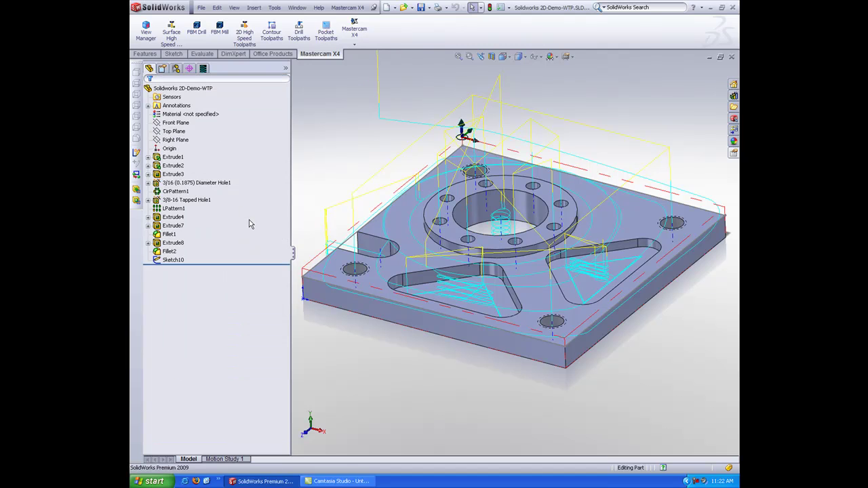
pyautogui.click(169, 234)
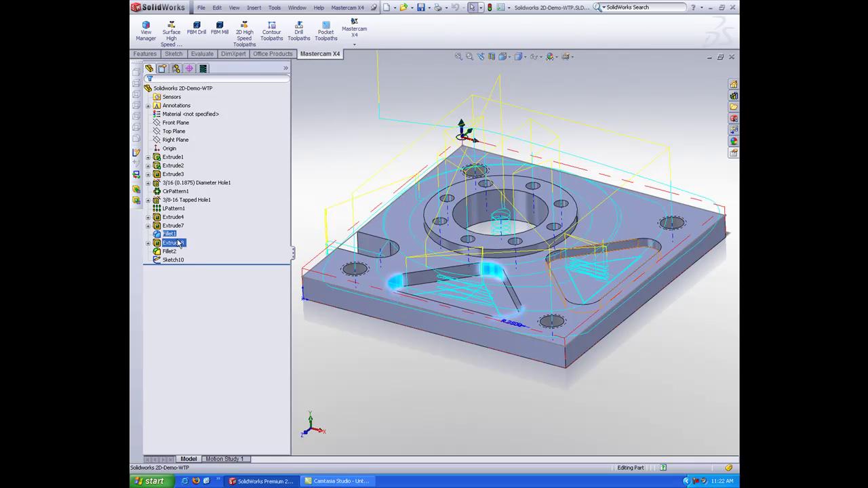
pyautogui.keyDown('ctrl'); pyautogui.click(172, 225); pyautogui.keyUp('ctrl')
pyautogui.click(176, 208)
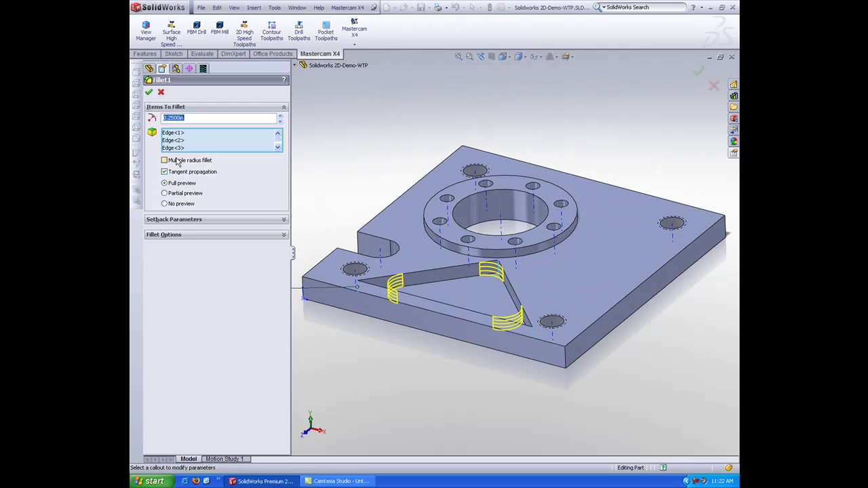
pyautogui.click(170, 118)
pyautogui.write('2801')
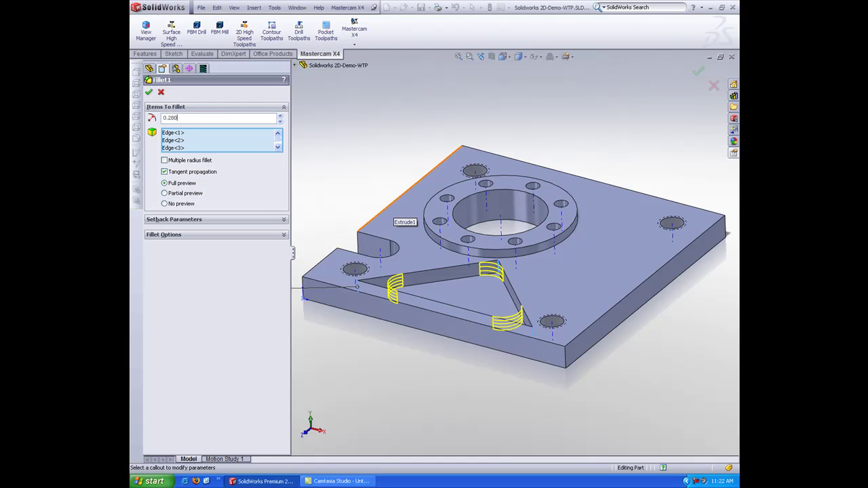
pyautogui.click(149, 93)
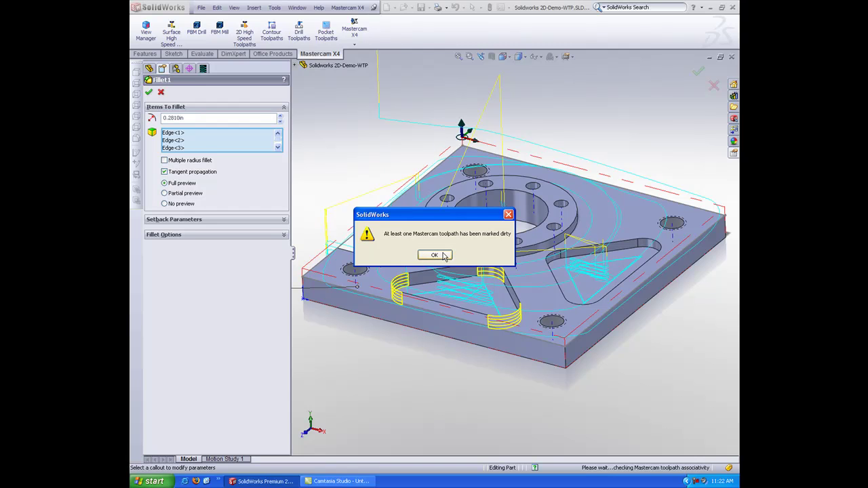
pyautogui.click(444, 256)
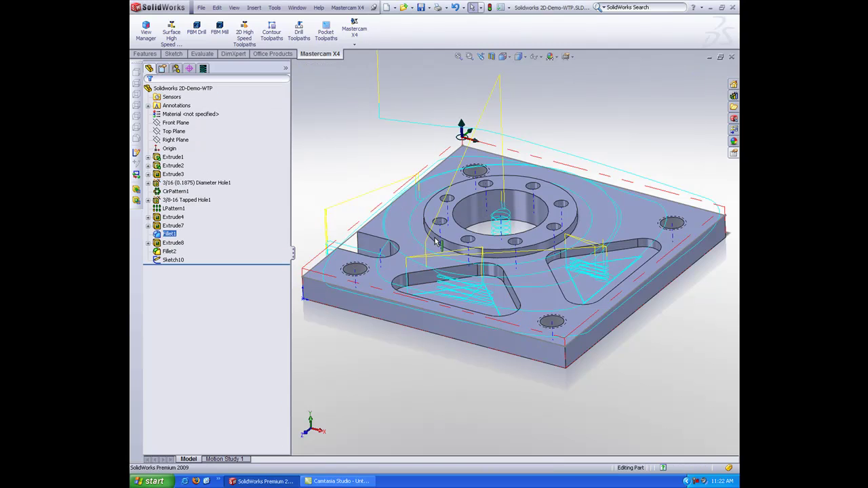
# Step: Check the toolpath list, then inspect the left and right triangular pockets on the part
pyautogui.click(203, 68)
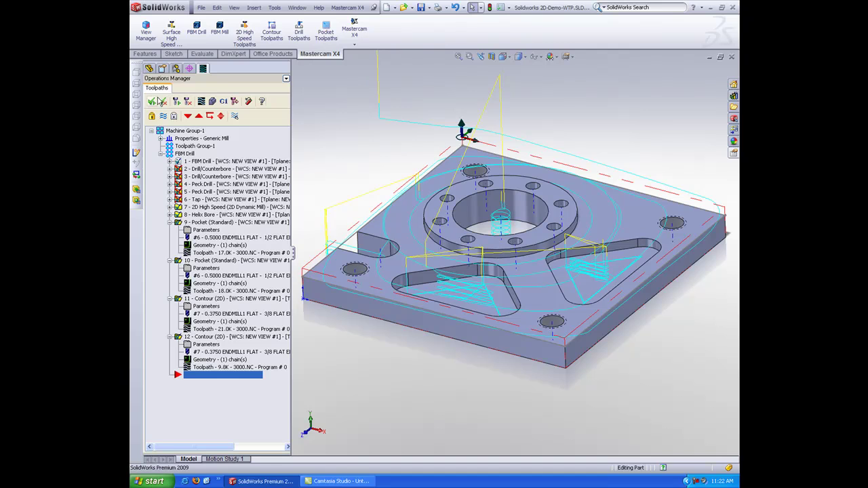
pyautogui.click(149, 69)
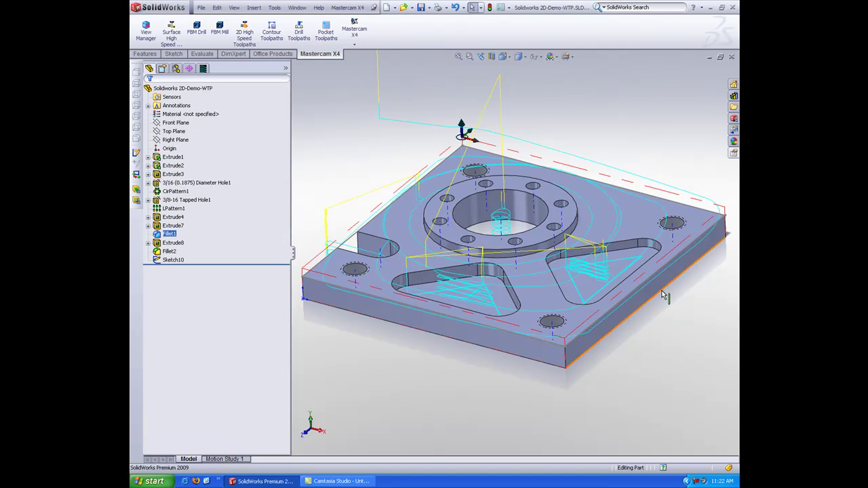
pyautogui.click(500, 303)
pyautogui.click(591, 293)
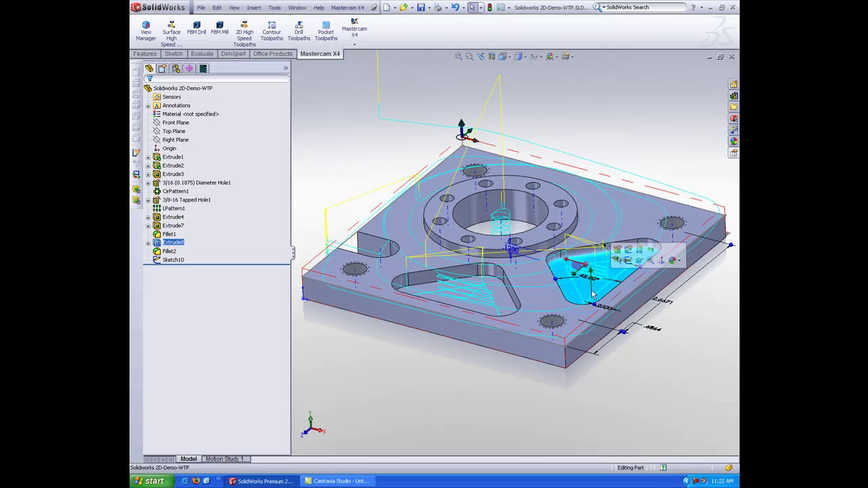
pyautogui.click(482, 300)
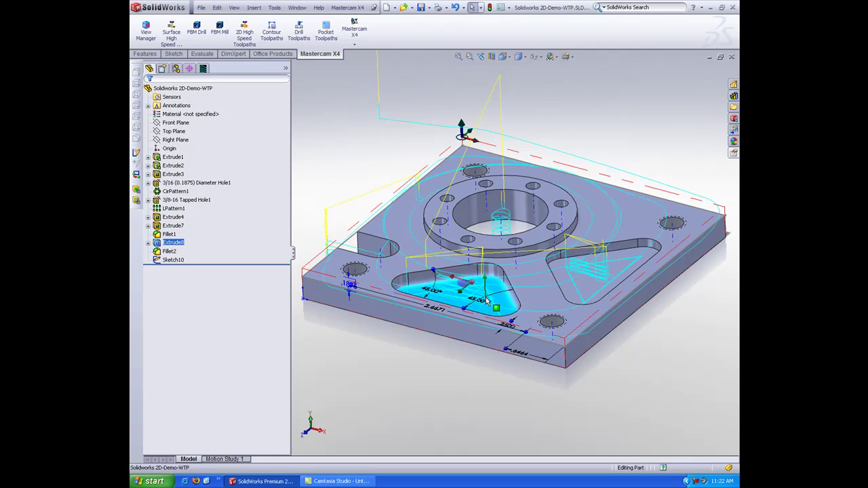
# Step: Set Extrude7's pocket depth to 0.125 in and acknowledge the toolpaths-dirty warning
pyautogui.click(173, 224)
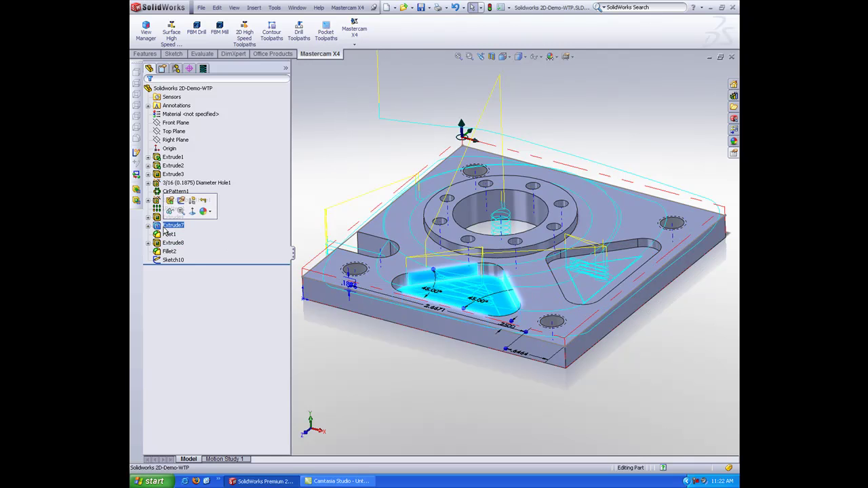
pyautogui.click(169, 202)
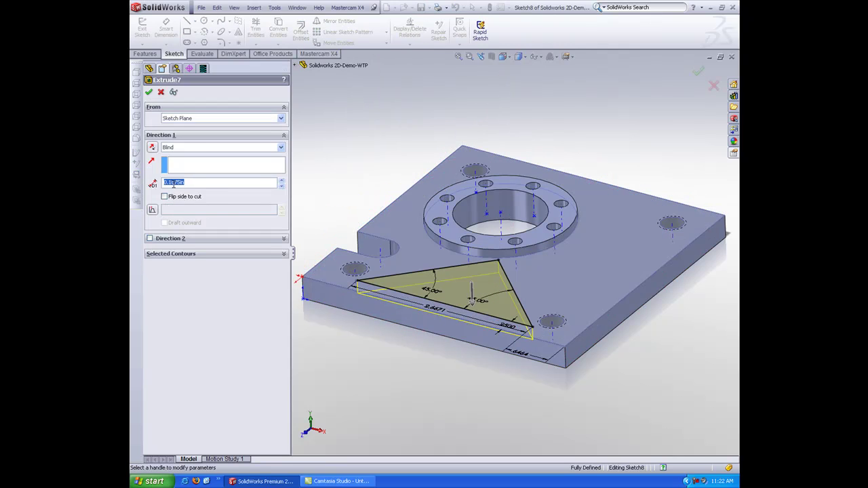
pyautogui.click(173, 183)
pyautogui.write('12')
pyautogui.click(149, 92)
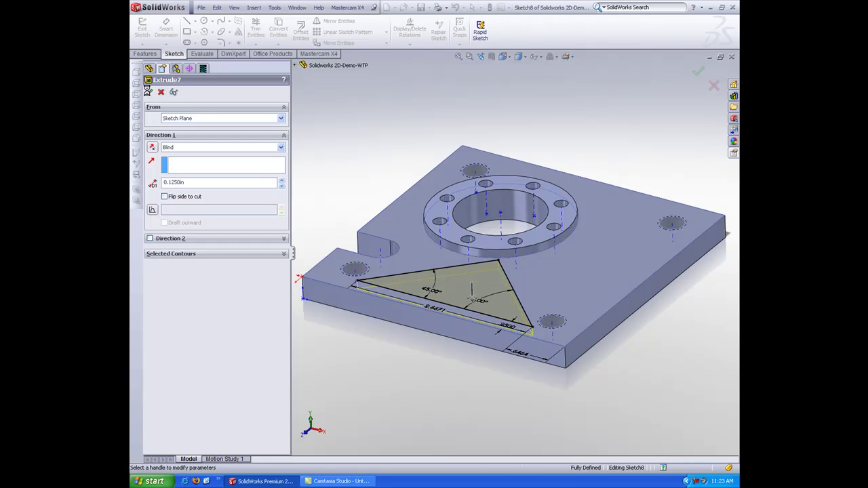
pyautogui.click(428, 256)
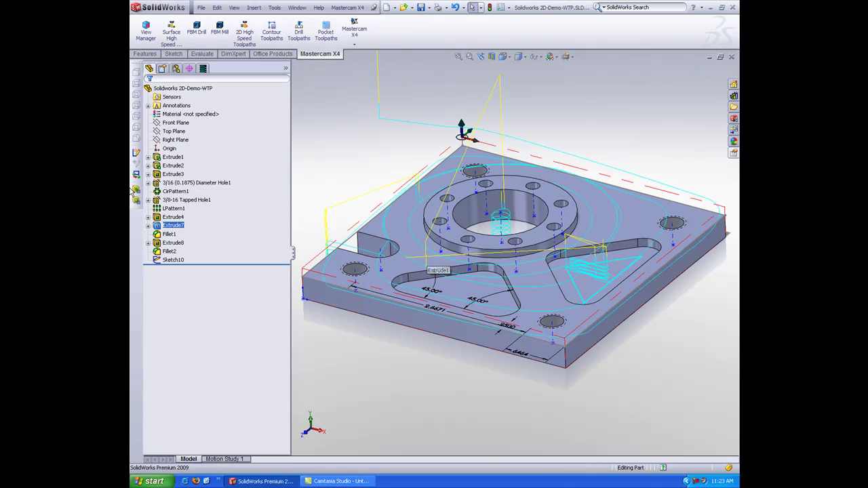
# Step: Select and regenerate all twelve dirty Mastercam toolpaths, then save the part
pyautogui.click(203, 69)
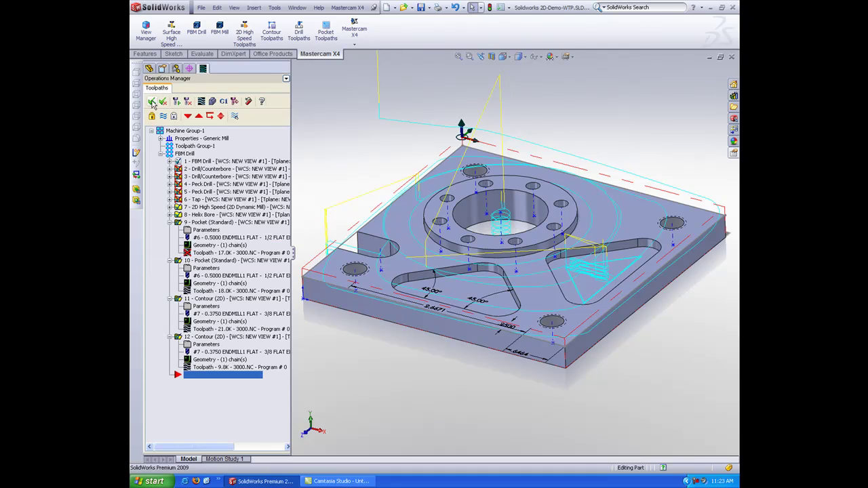
pyautogui.click(152, 102)
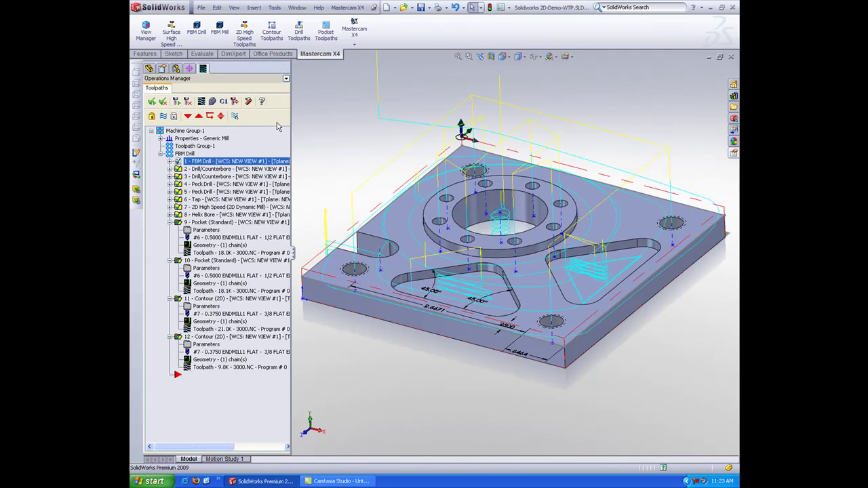
pyautogui.click(421, 8)
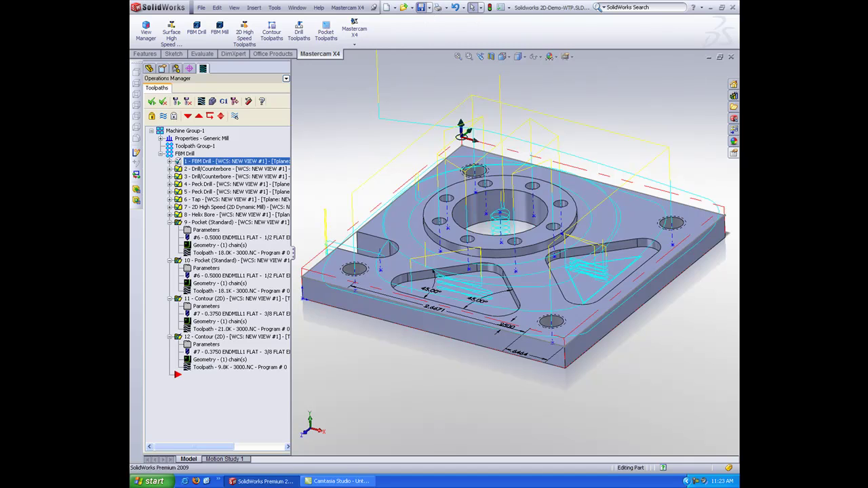
# Step: Run Verify on the regenerated toolpaths, playing through drilling and counterbores to operation 8, Helix Bore
pyautogui.click(213, 102)
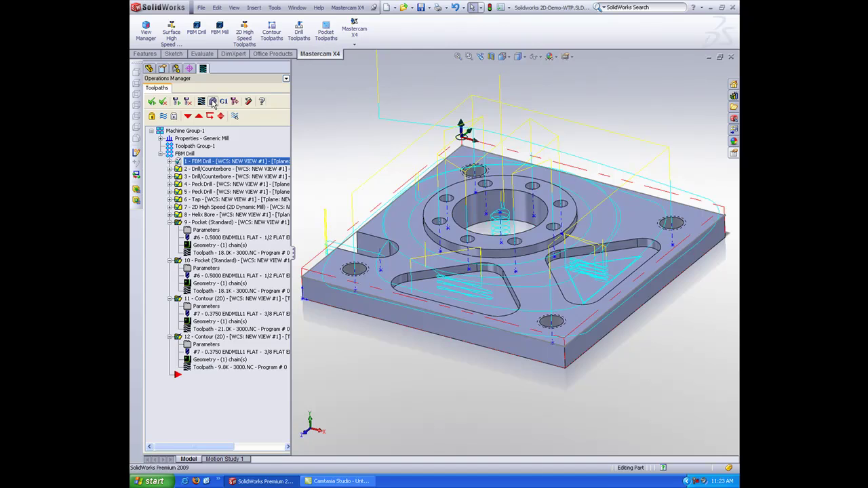
pyautogui.click(170, 116)
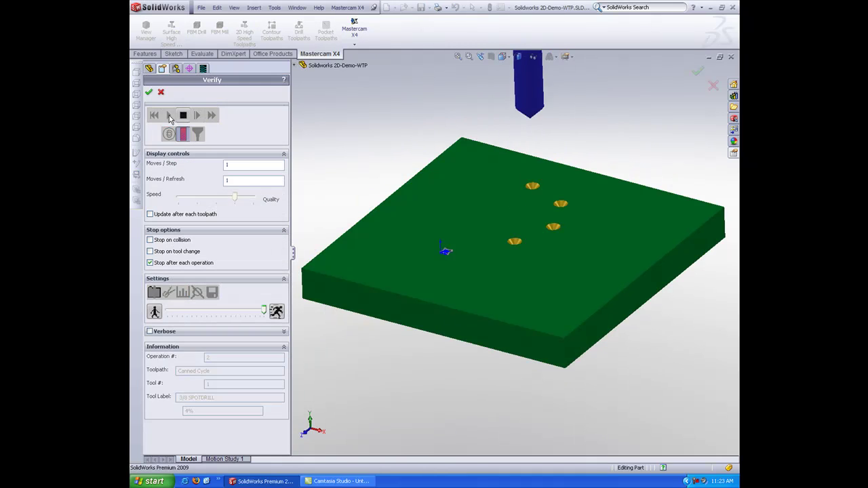
pyautogui.click(170, 116)
pyautogui.click(170, 116)
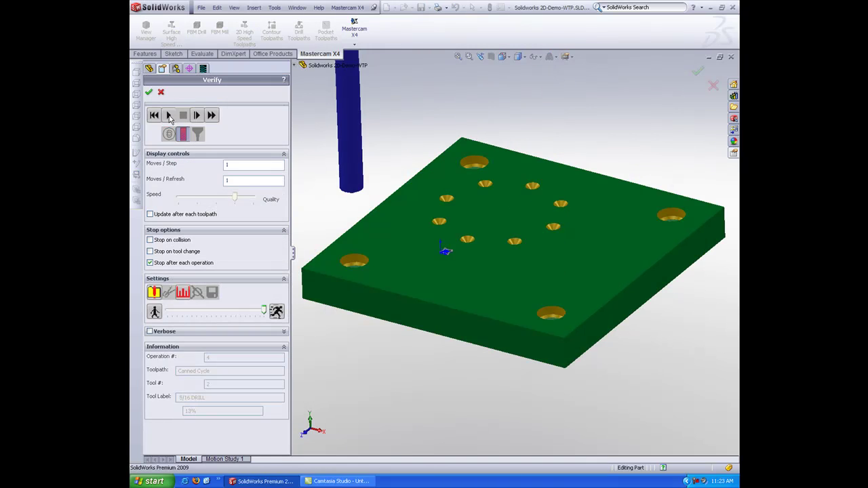
pyautogui.click(169, 116)
pyautogui.click(170, 115)
pyautogui.click(169, 115)
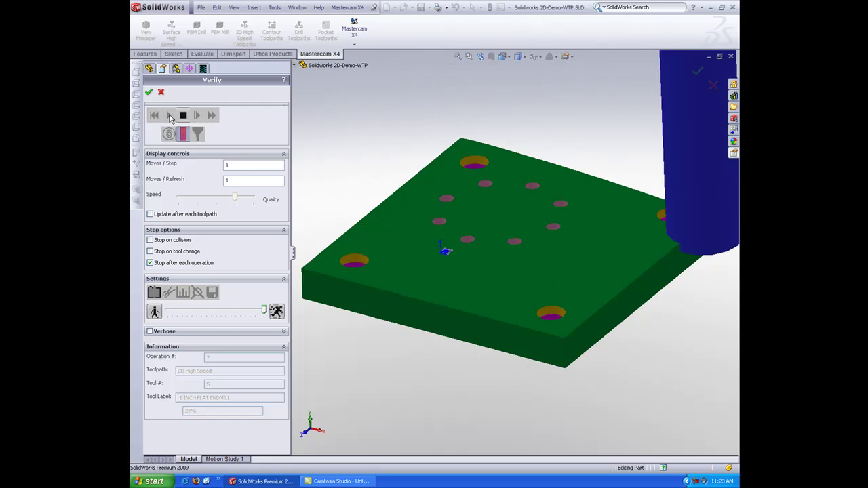
pyautogui.click(170, 116)
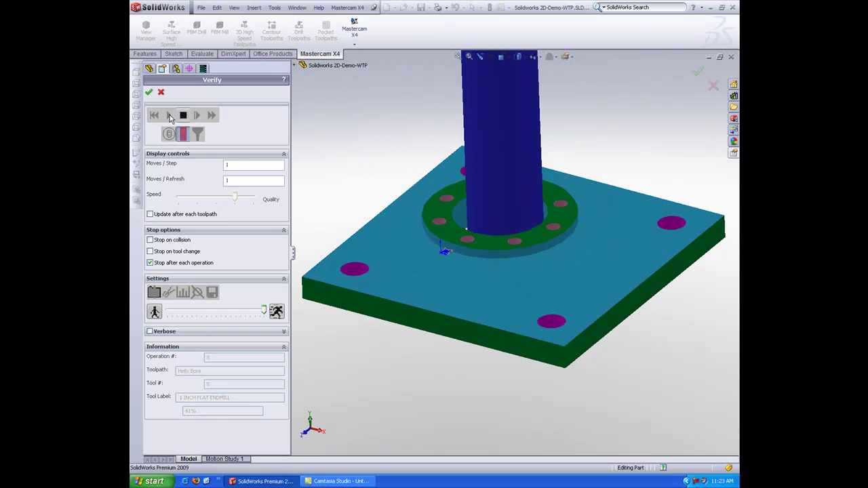